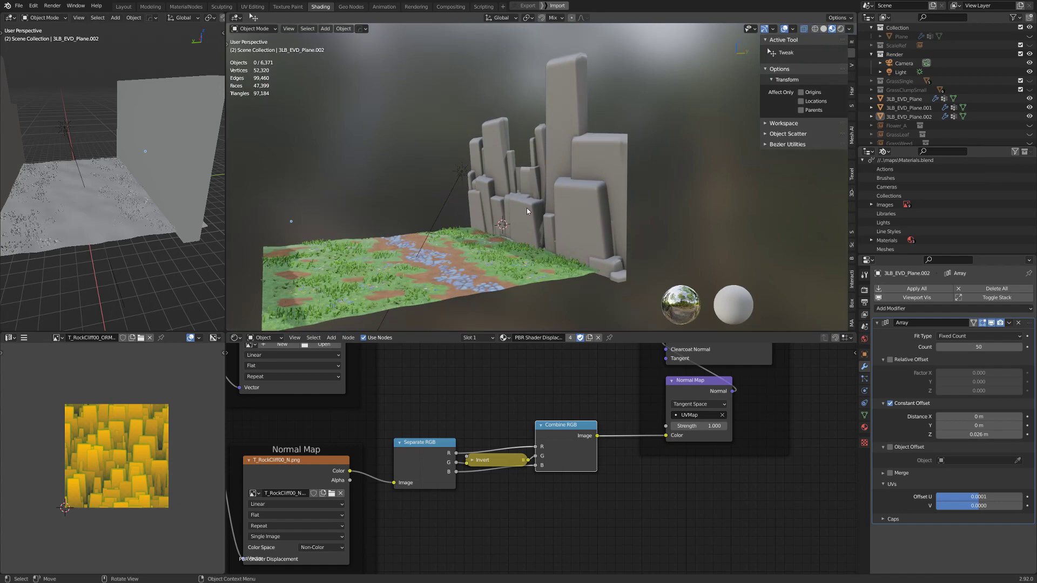
Select the tall rock cliff plane and examine its stacked displacement layers up close and from a grazing angle.
middle_click_drag(544, 189, 588, 171)
scroll(557, 190, "up", 3)
left_click(607, 173)
middle_click_drag(560, 216, 562, 162)
scroll(607, 196, "up", 3)
middle_click_drag(469, 171, 558, 210)
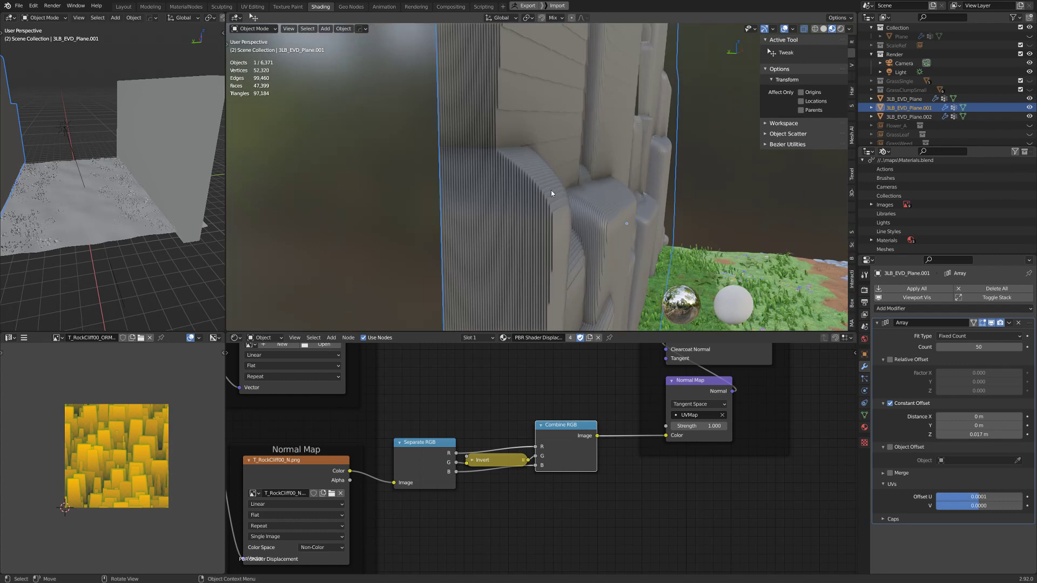
middle_click_drag(636, 229, 559, 186)
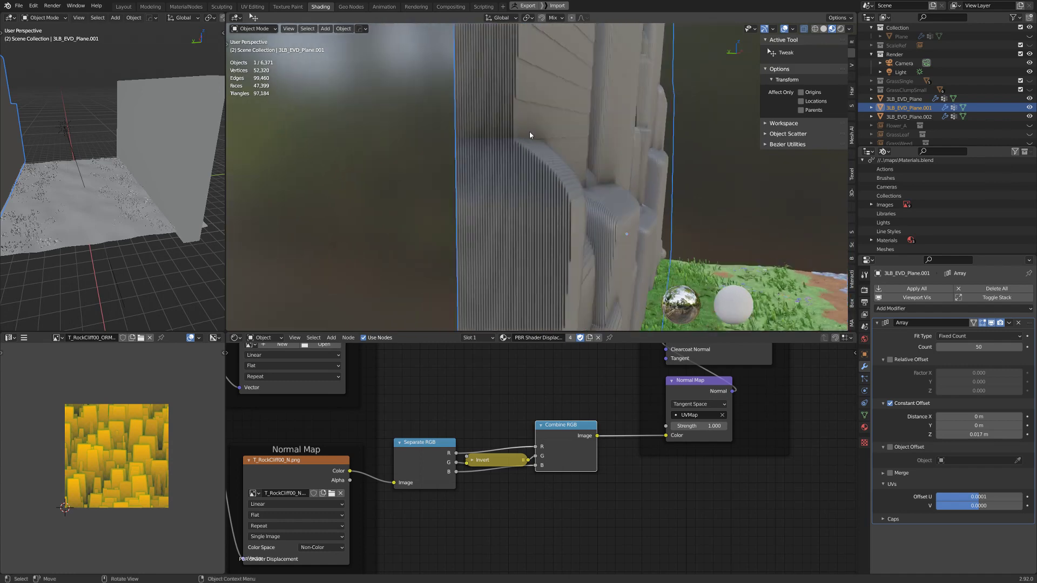
middle_click_drag(543, 135, 560, 204)
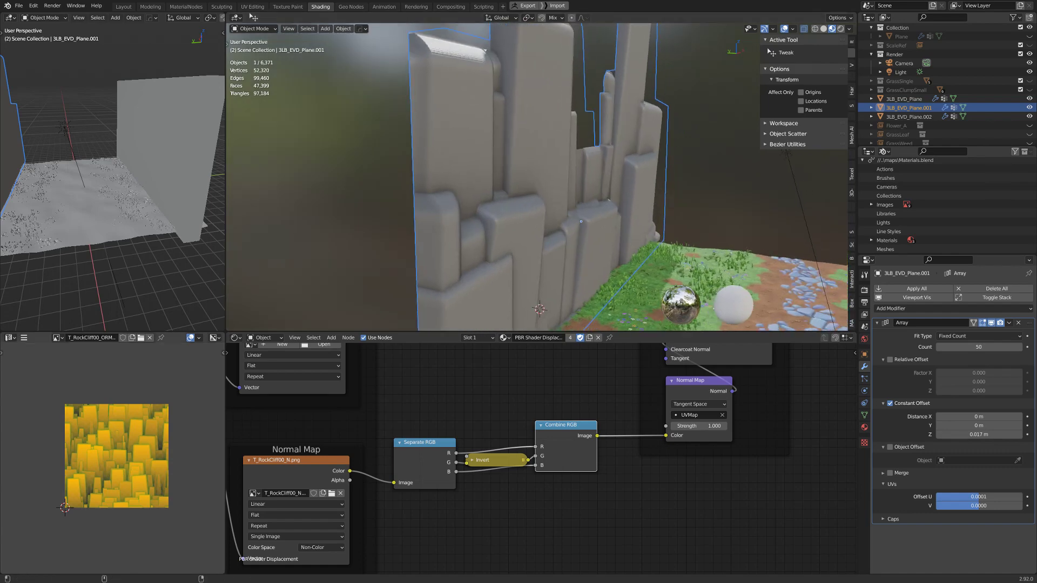
Switch to the browser and review the Gumroad product page for (Blender) Realtime shader displacement for Eevee (V2).
key("alt+Tab")
left_click(751, 238)
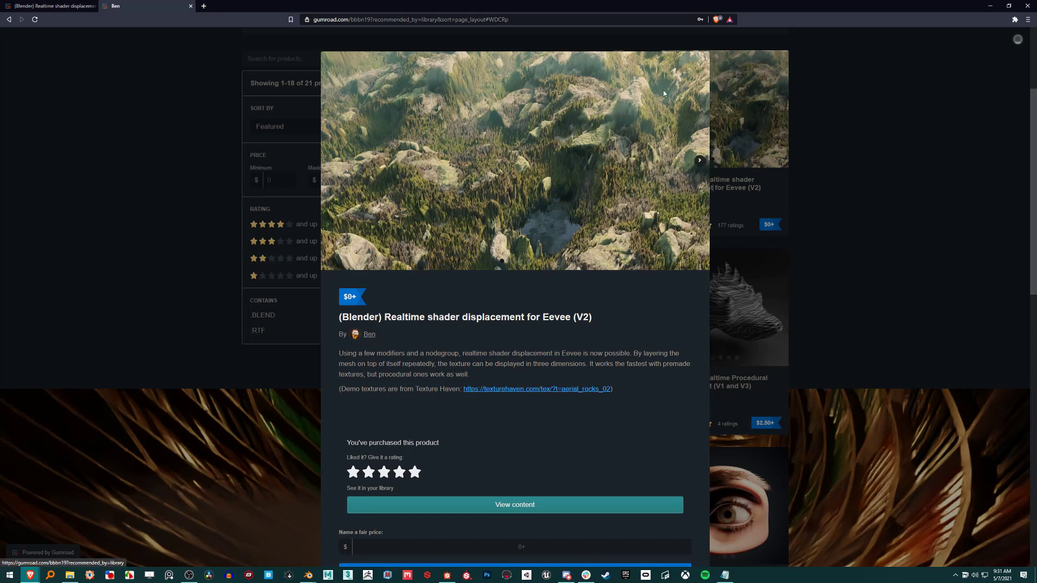
left_click(829, 92)
scroll(691, 324, "up", 3)
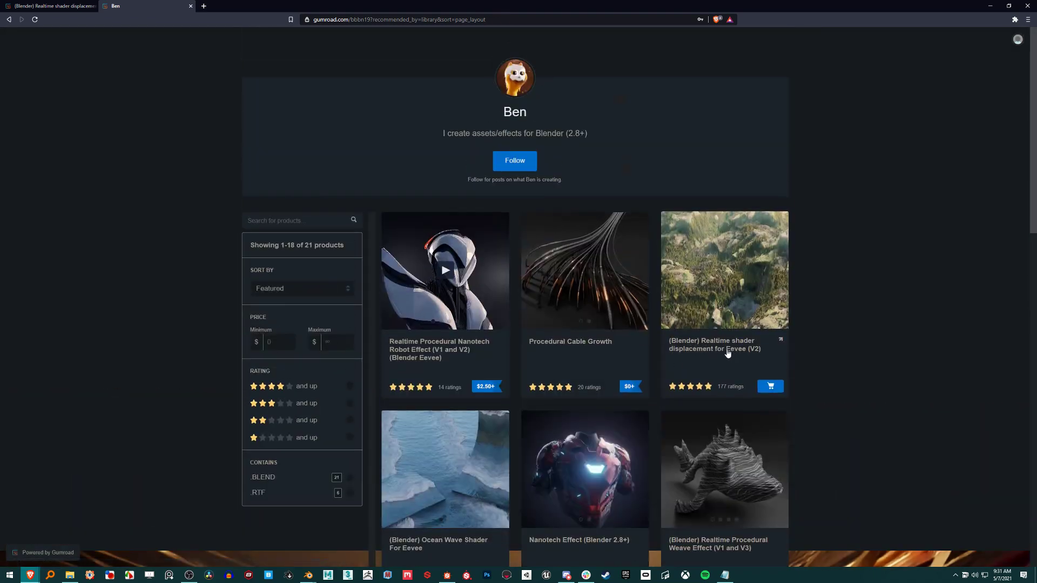
left_click(716, 351)
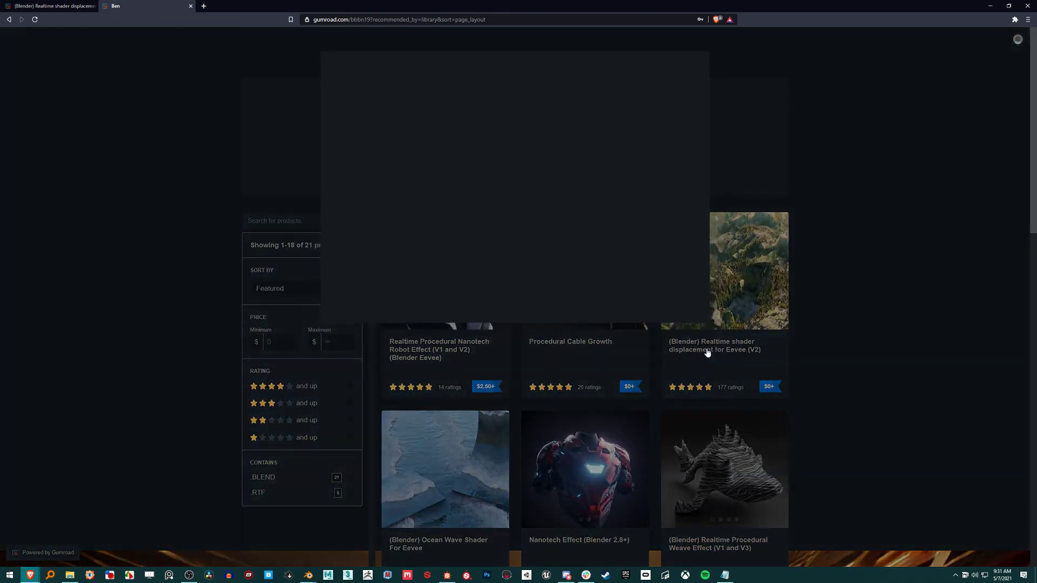
scroll(470, 488, "down", 3)
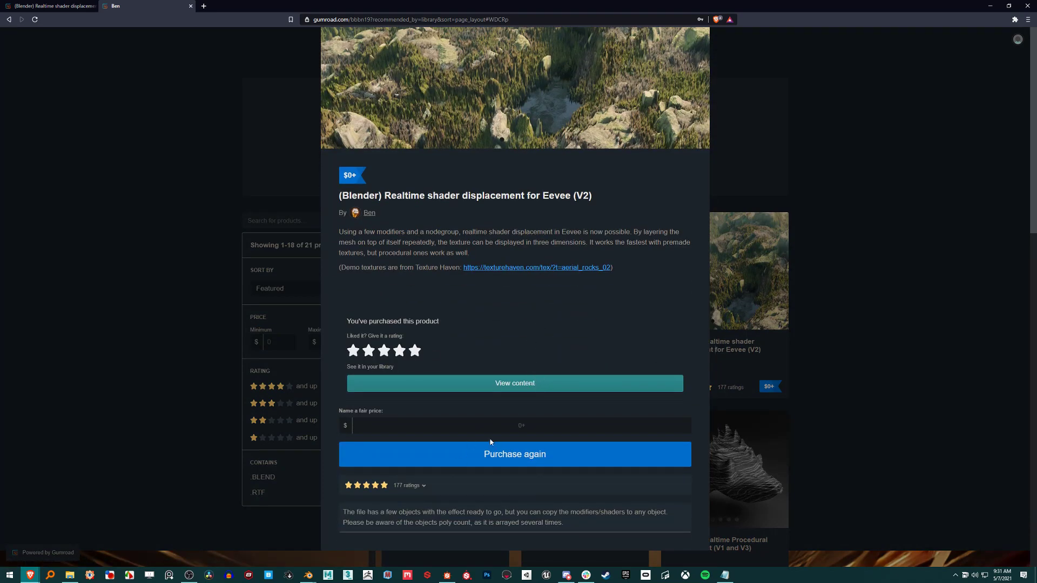
scroll(616, 305, "up", 5)
Switch to the Texture Shader Displacement Demo file in Blender and examine the displaced rocky sphere's layers up close.
key("alt+Tab")
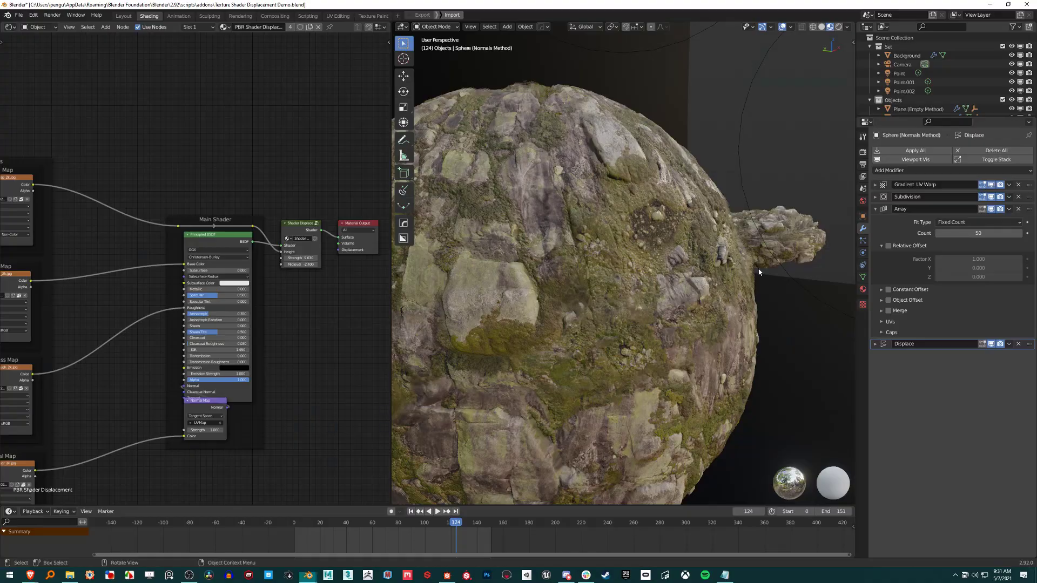
middle_click_drag(627, 300, 591, 217)
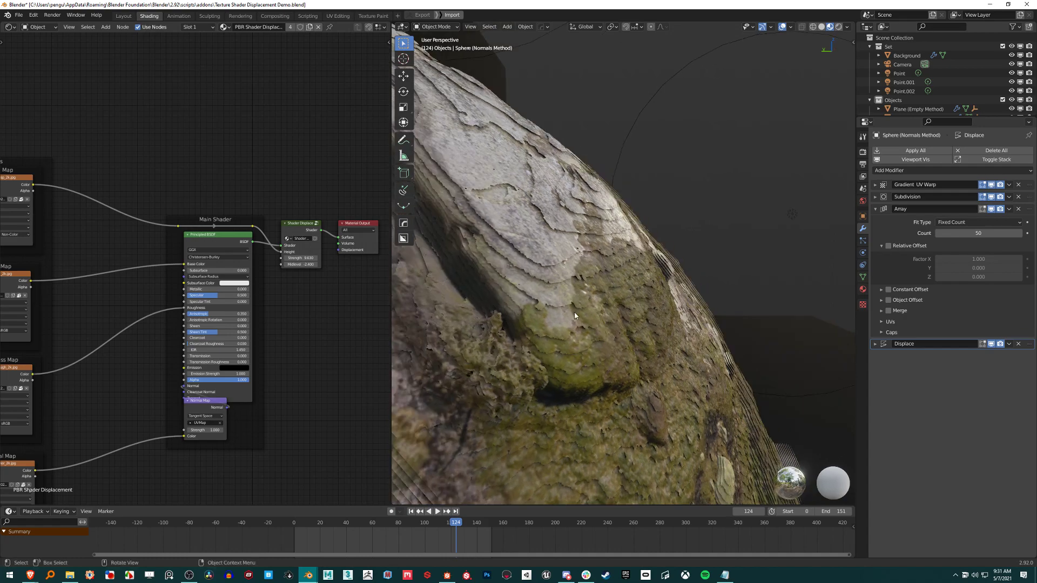
middle_click_drag(626, 280, 643, 249)
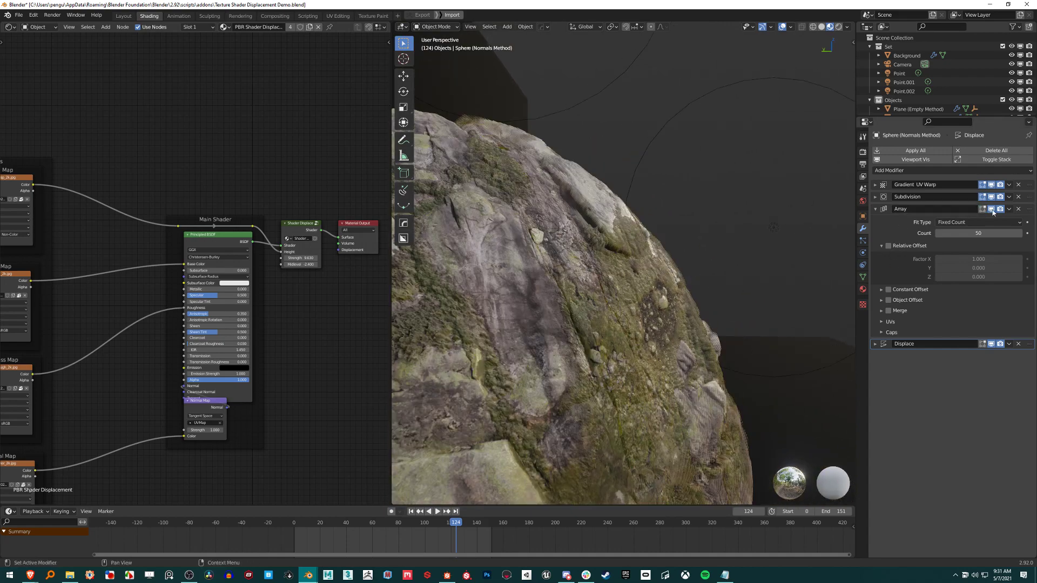
middle_click_drag(679, 208, 686, 253)
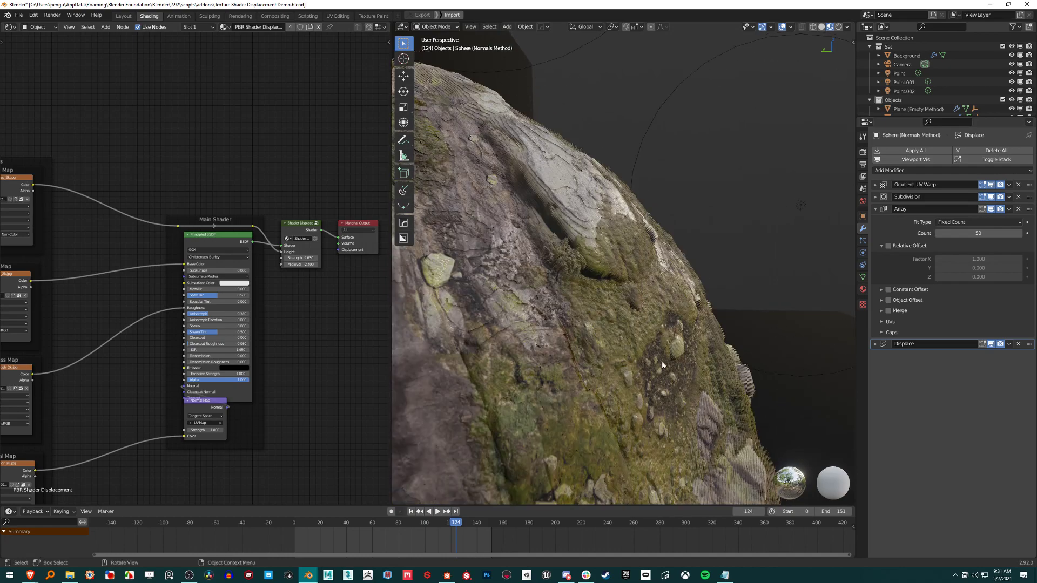
middle_click_drag(662, 365, 656, 344, "shift")
Set the Shader Displacement node's strength to 8.19 and its midlevel to -1.71.
middle_click_drag(260, 303, 430, 358)
scroll(104, 212, "up", 4)
scroll(154, 220, "up", 3)
scroll(162, 220, "down", 3)
middle_click_drag(295, 282, 108, 279)
scroll(181, 287, "up", 2)
mouse_move(264, 300)
left_mouse_down()
mouse_move(184, 300)
mouse_move(279, 311)
mouse_move(264, 311)
left_mouse_up()
middle_click_drag(542, 299, 574, 300)
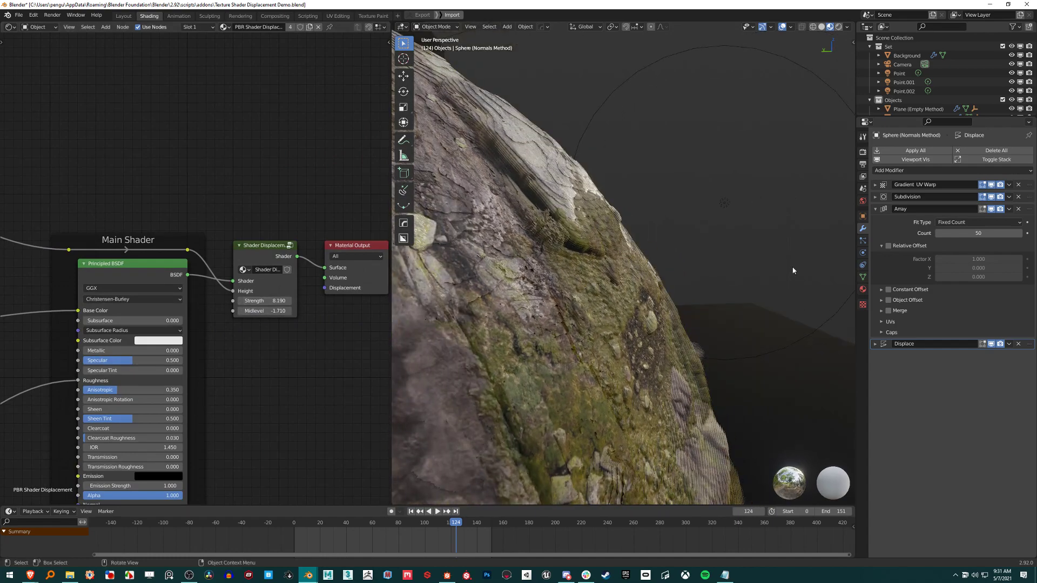
Raise the Shader Displacement strength to 13.89 and compare Array counts of 50 and 100 on the sphere, ending at 100.
double_click(991, 235)
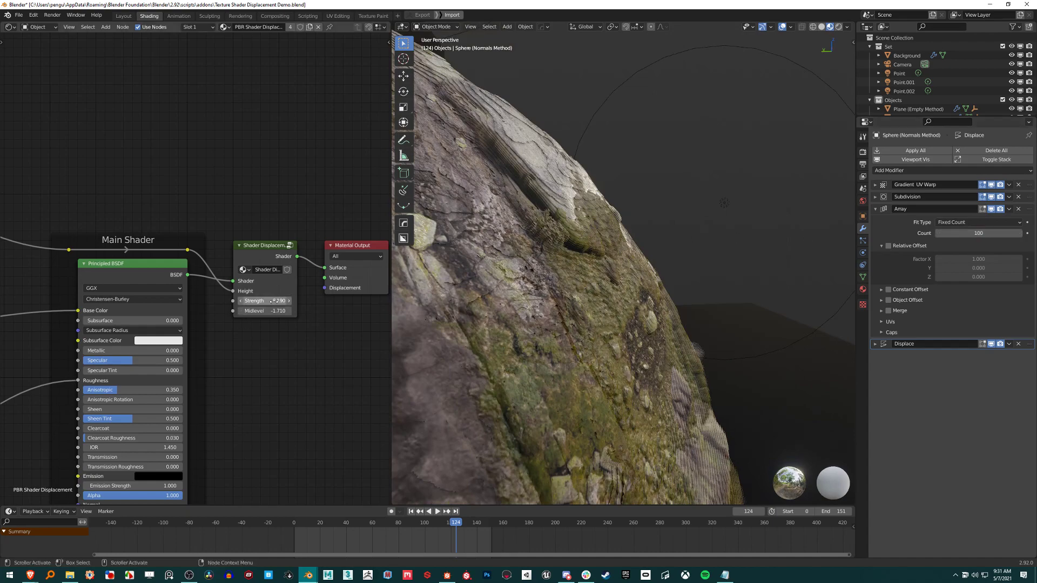
left_click_drag(273, 301, 287, 301)
double_click(984, 233)
key("Return")
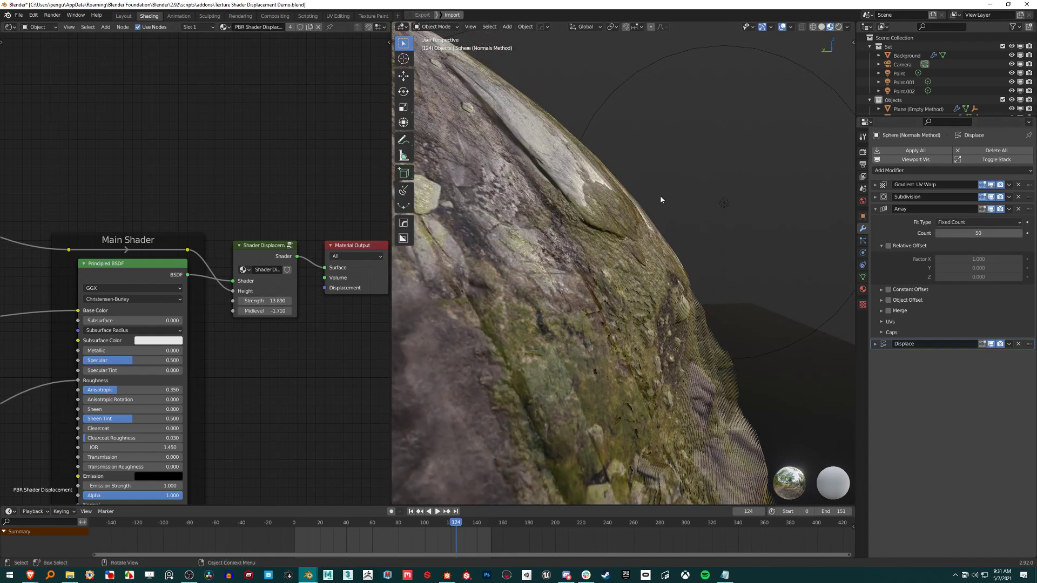
double_click(974, 233)
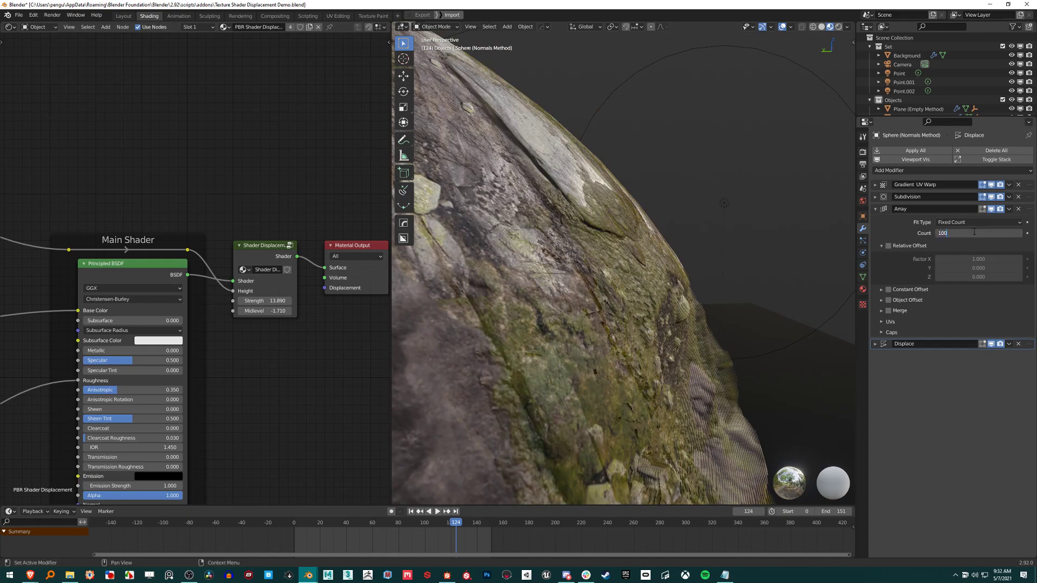
type("100")
key("Return")
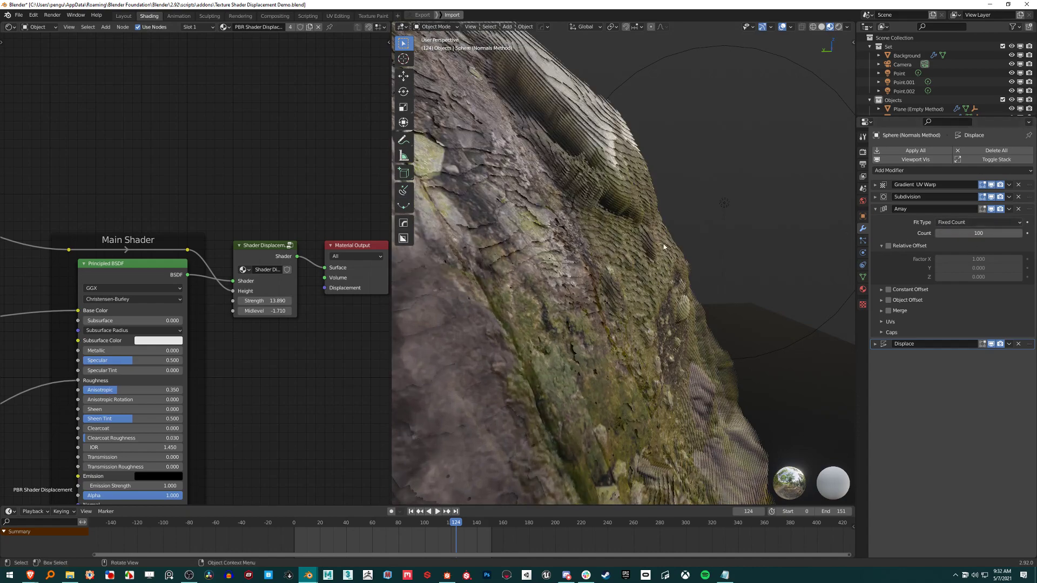
Increase the Shader Displacement strength to 15.18 and inspect the sphere's displaced surface from several sides.
middle_click_drag(669, 243, 663, 273)
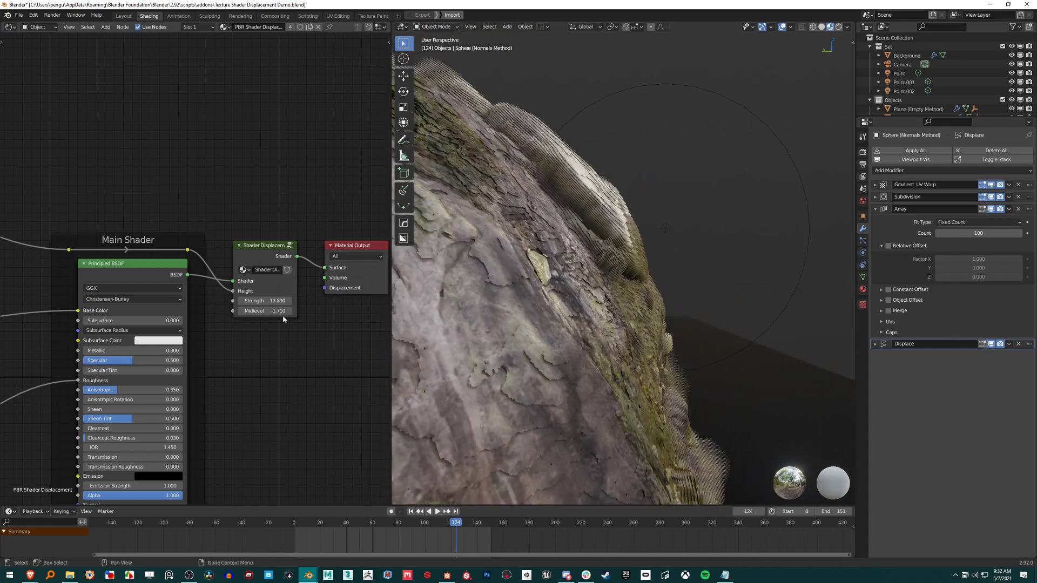
mouse_move(263, 301)
left_mouse_down()
mouse_move(295, 301)
mouse_move(278, 301)
left_mouse_up()
middle_click_drag(707, 233, 624, 309)
scroll(639, 257, "up", 2)
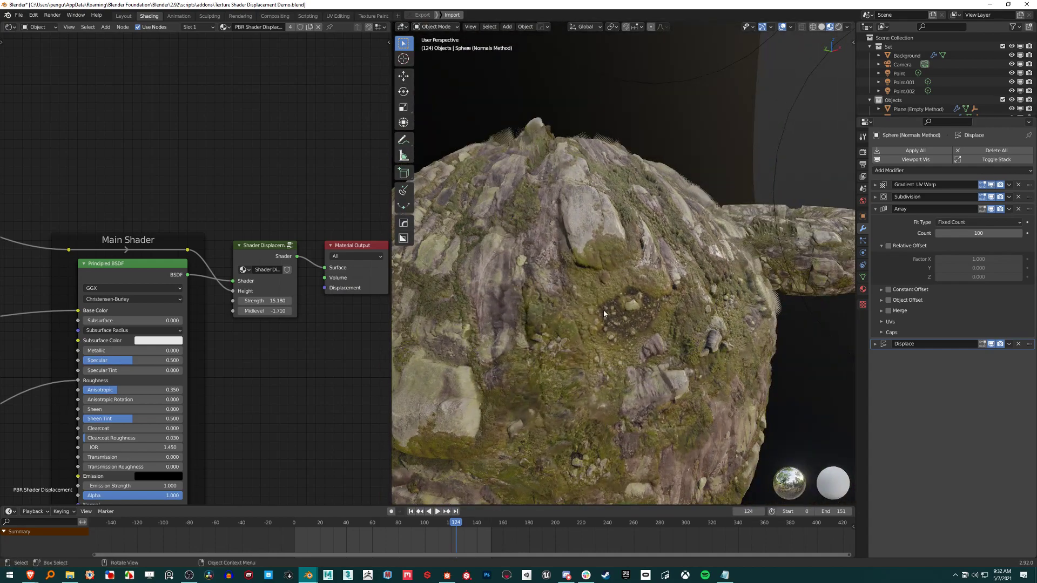
middle_click_drag(604, 291, 616, 216)
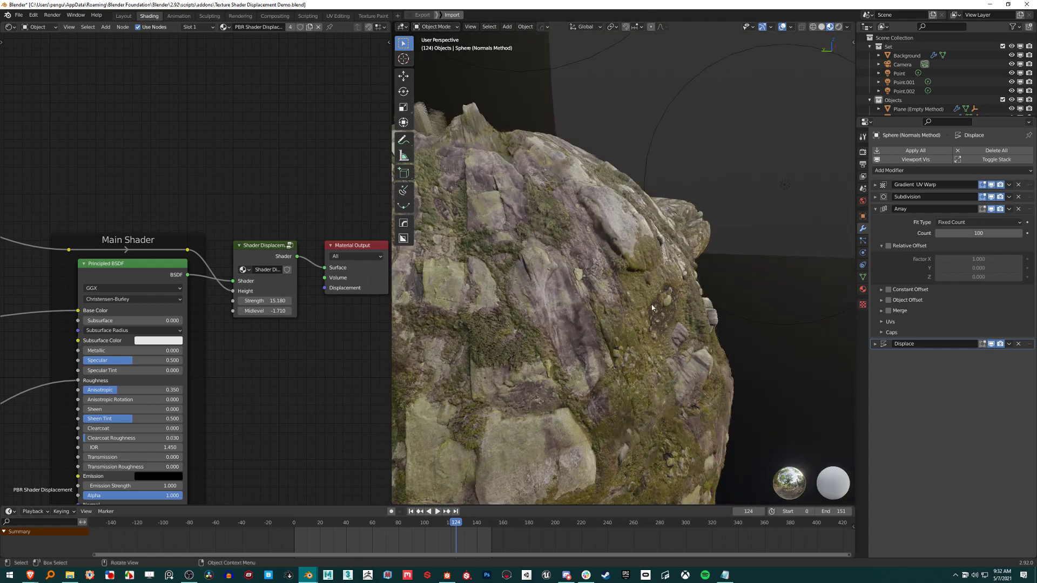
middle_click_drag(652, 304, 626, 297)
scroll(624, 298, "down", 4)
middle_click_drag(681, 273, 575, 261)
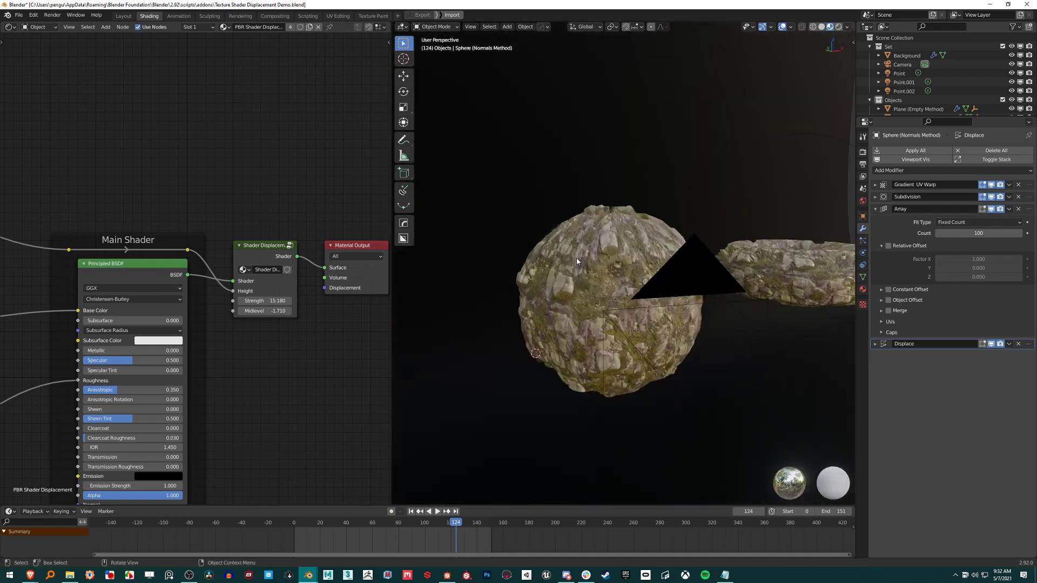
middle_click_drag(577, 261, 670, 276)
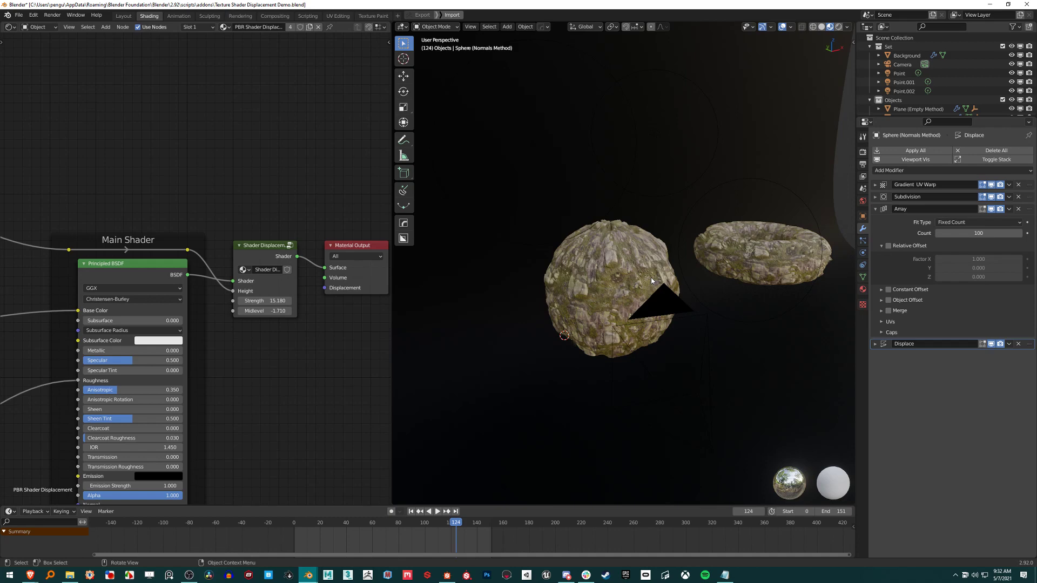
Select the rocky ground plane that uses the empty method and inspect its displaced surface and Array settings.
scroll(640, 268, "down", 3)
middle_click_drag(465, 342, 615, 290, "shift")
left_click(523, 304)
scroll(592, 283, "up", 3)
scroll(592, 283, "down", 5)
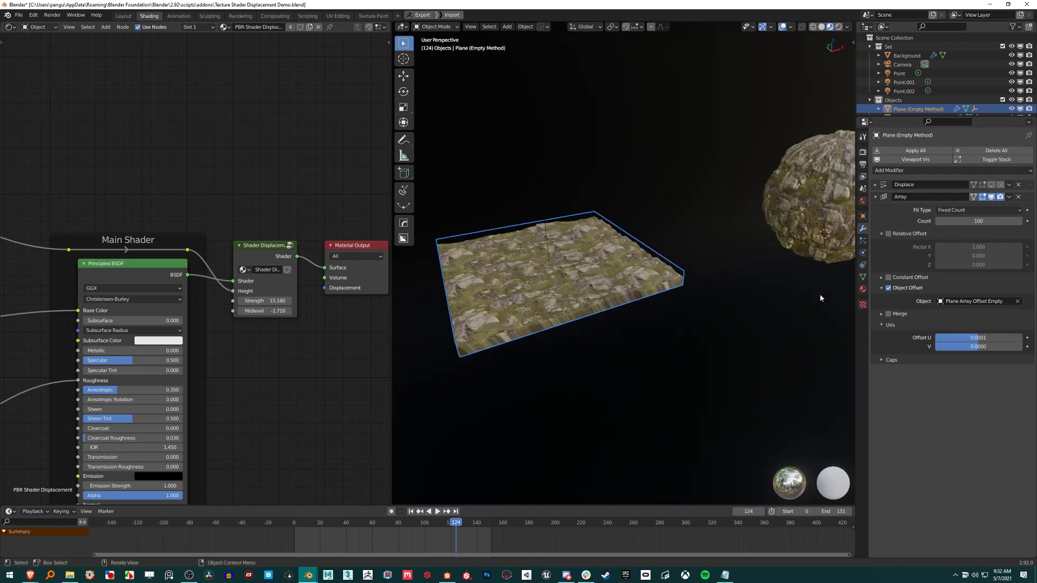
scroll(750, 305, "up", 2)
middle_click_drag(749, 305, 757, 301)
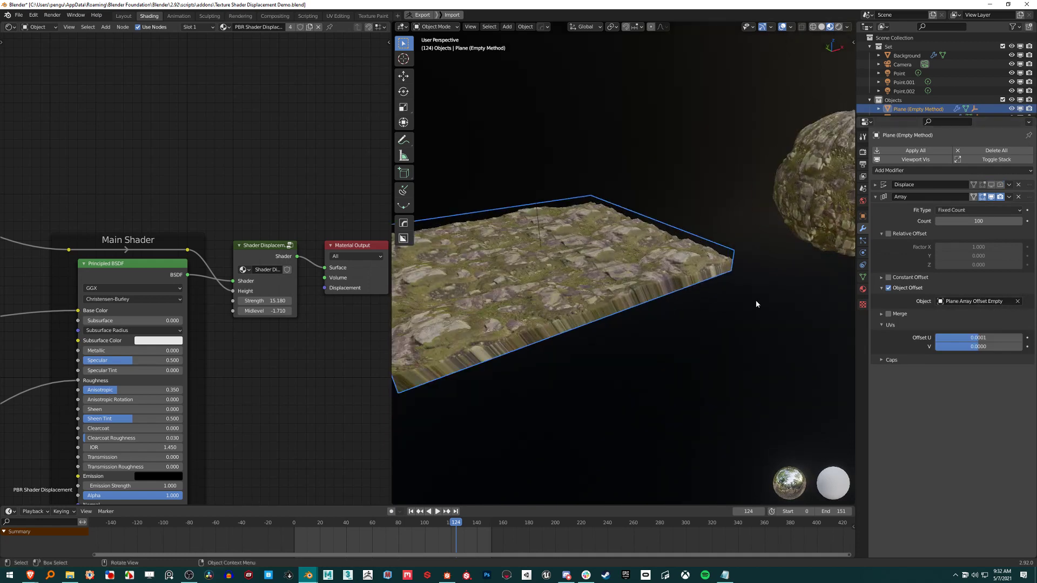
Move the plane's array offset empty along global Z to about 0.0034 m.
left_click(539, 231)
key("g")
key("z")
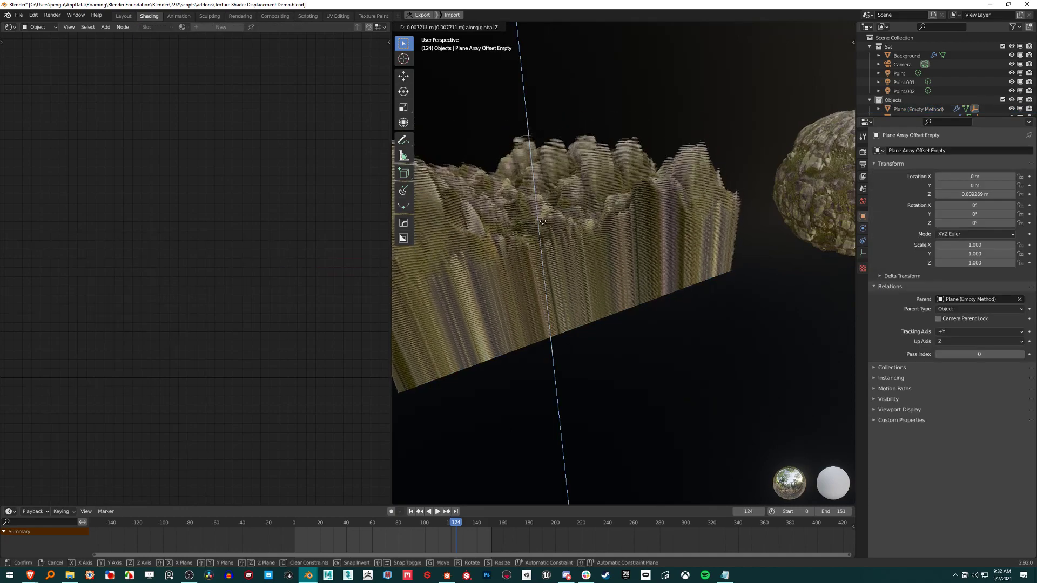
left_click(549, 228)
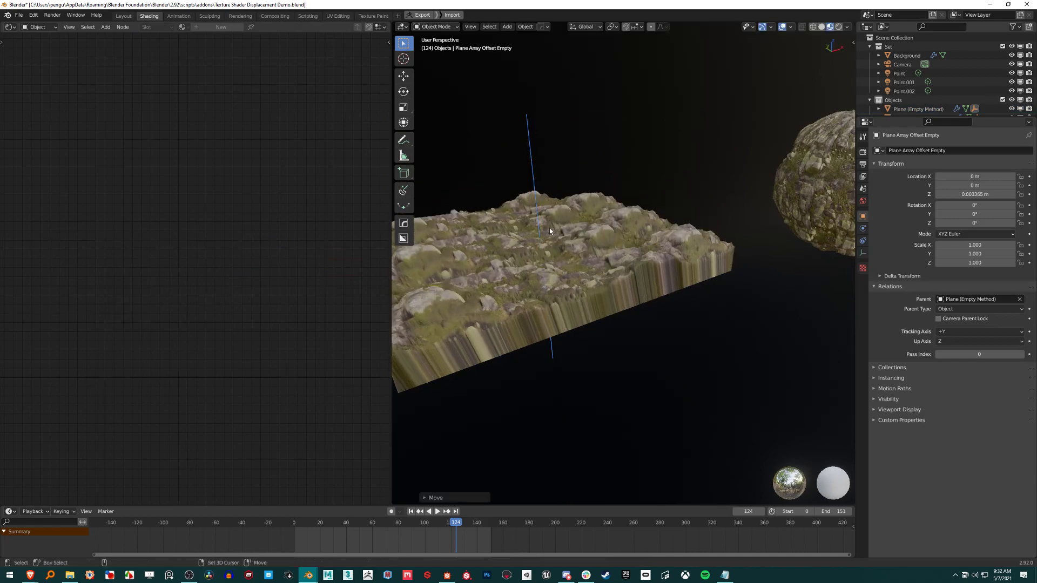
Clear the offset object from the plane's Array modifier and try a relative offset with X factor 0 and Z factor about 27.63.
left_click(612, 280)
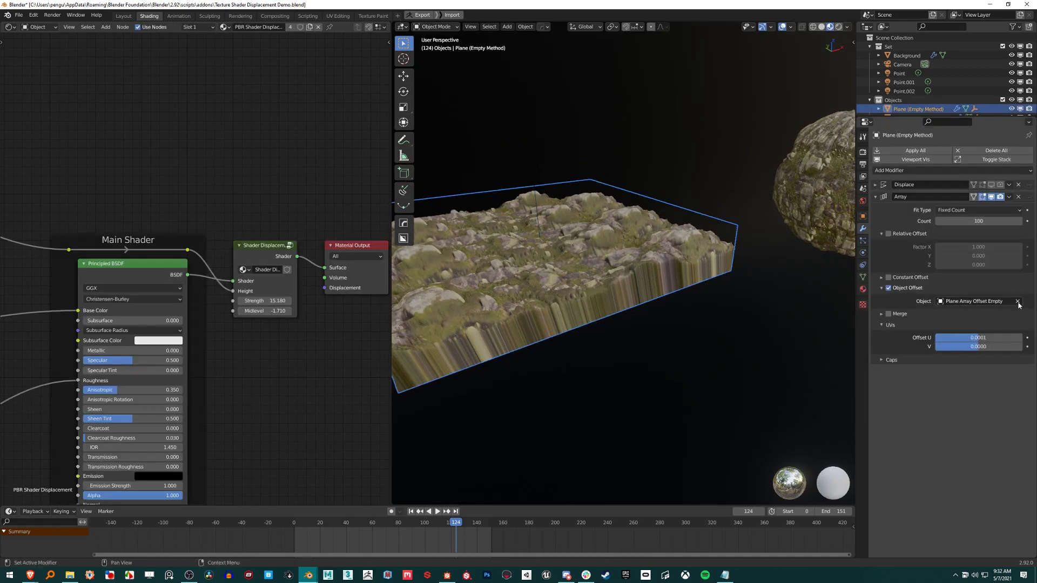
left_click(1018, 302)
left_click(888, 234)
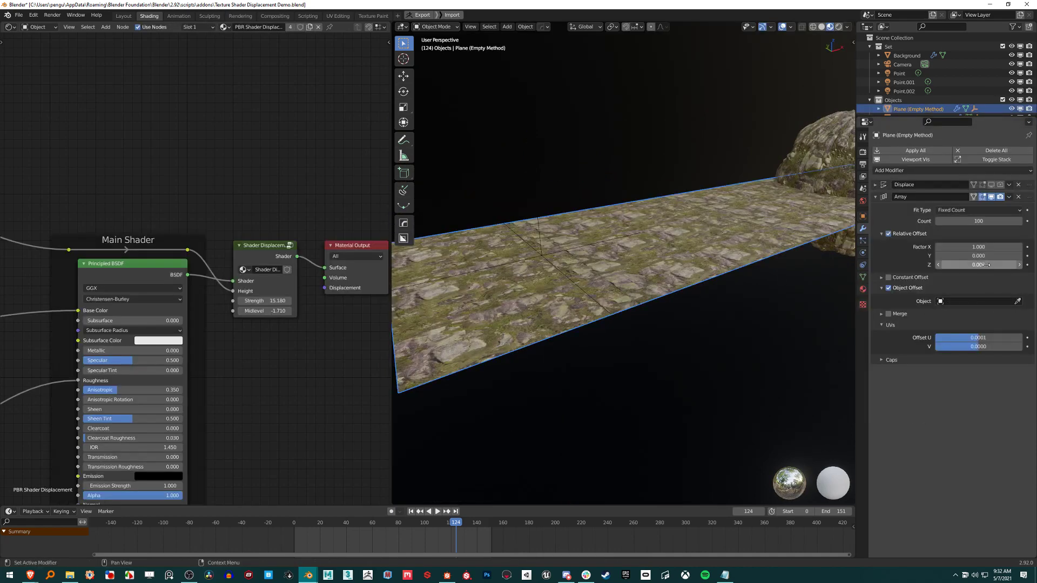
left_click(982, 247)
type("0")
key("Return")
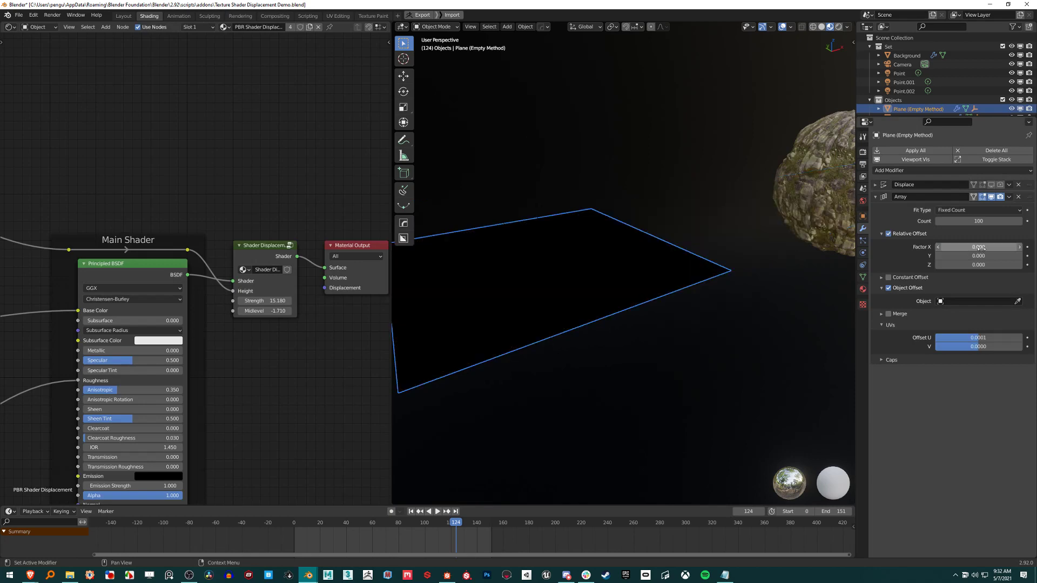
left_click_drag(986, 264, 990, 265)
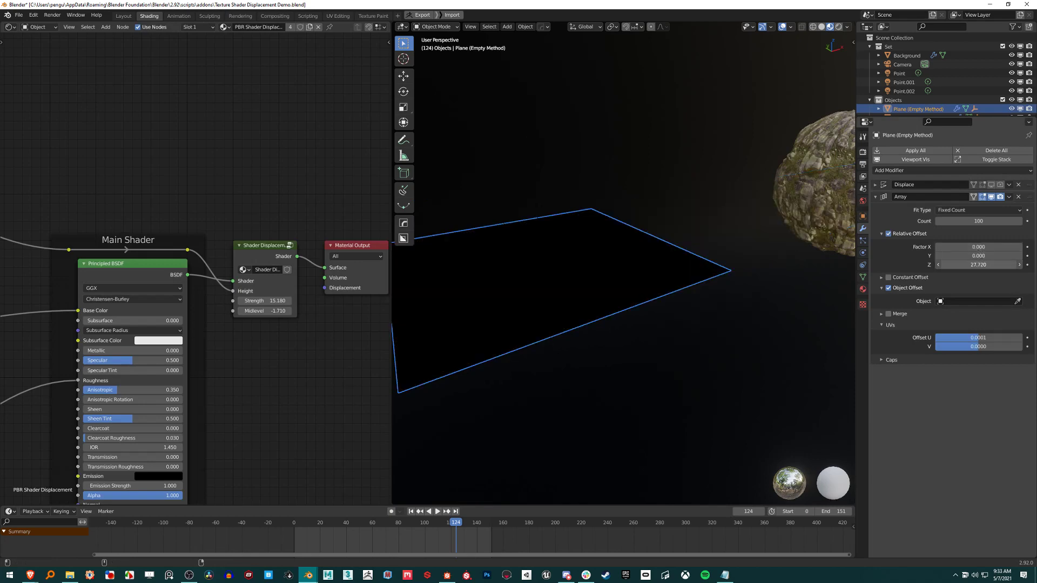
Replace the plane's relative and object offsets in the Array modifier with a constant Z offset of 0.002 m.
left_click(889, 234)
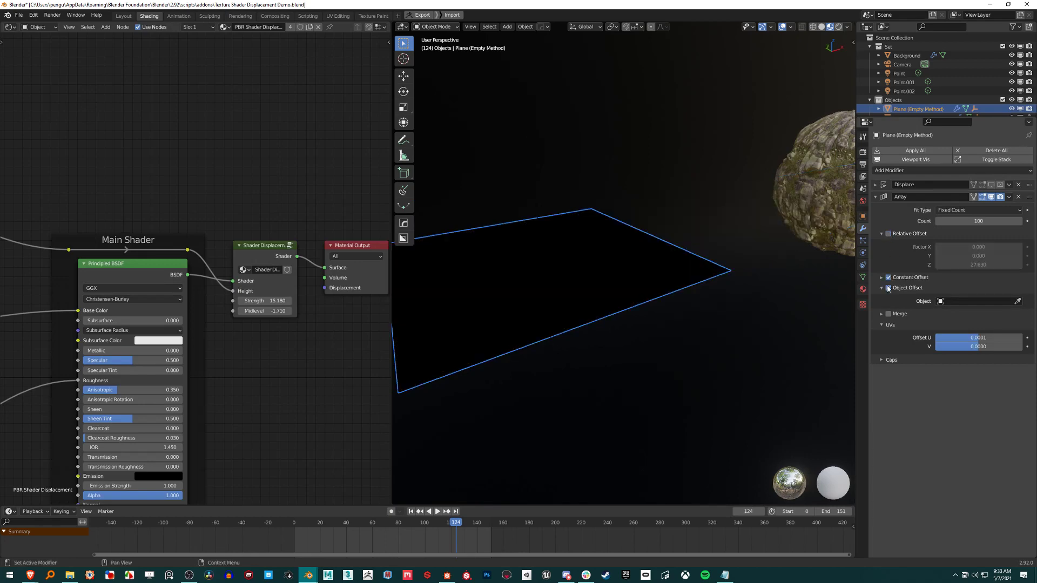
left_click(889, 288)
left_click(882, 277)
left_click_drag(979, 309, 976, 308)
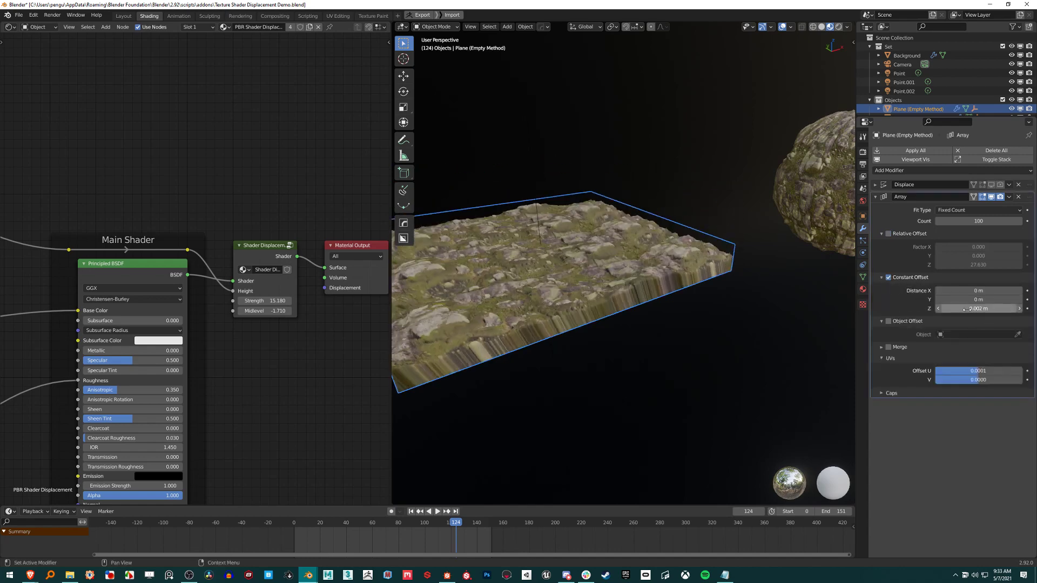
middle_click_drag(656, 290, 679, 308)
scroll(679, 302, "up", 4)
middle_click_drag(648, 271, 770, 289, "shift")
left_click_drag(977, 309, 978, 308)
scroll(618, 268, "down", 3)
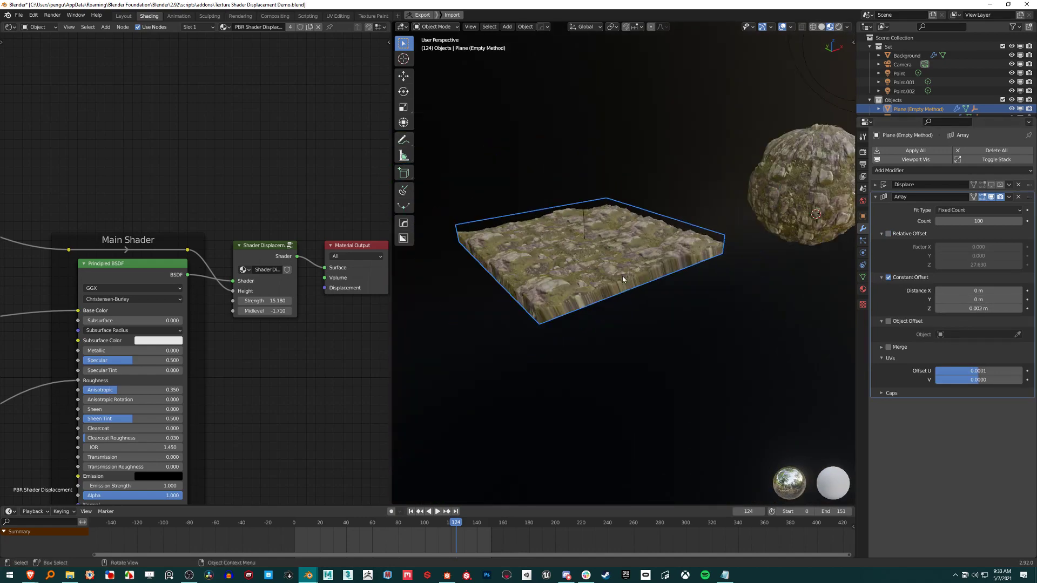
Switch back to the Blender file with the rock cliff scene and deselect the cliff plane.
scroll(623, 276, "down", 4)
scroll(298, 338, "down", 3)
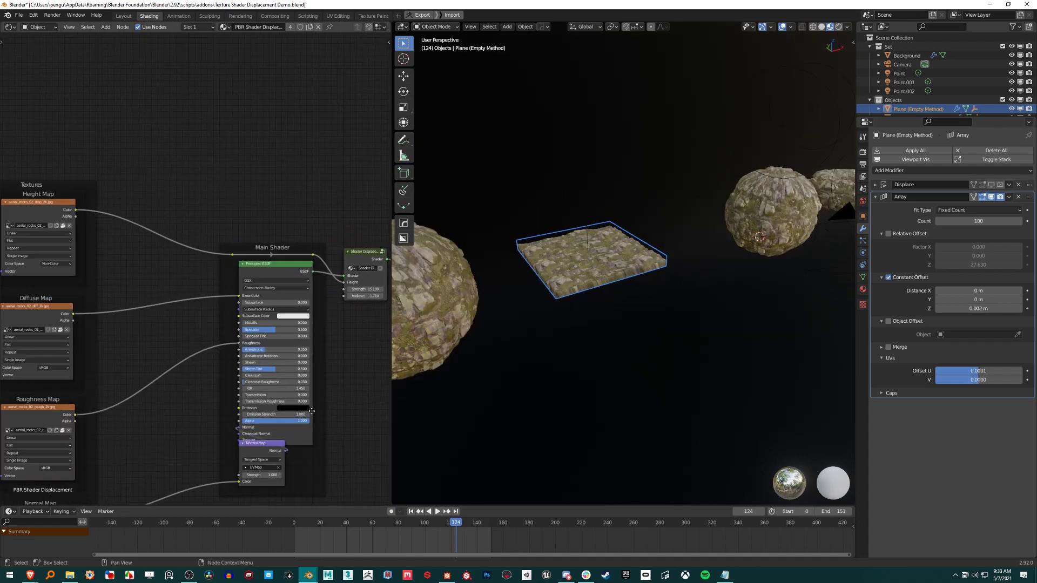
middle_click_drag(267, 324, 205, 319)
key("alt+Tab")
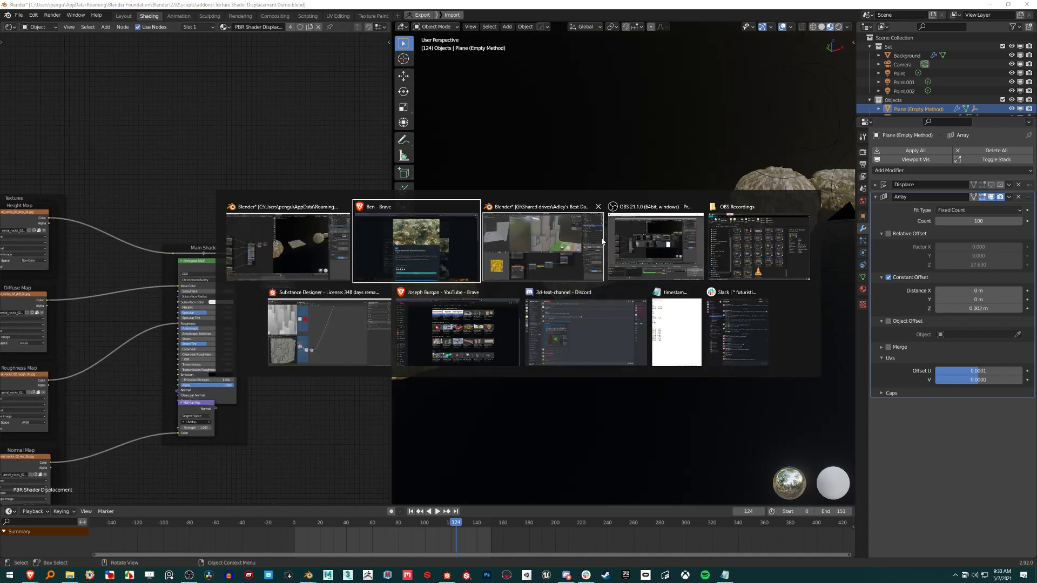
middle_click_drag(647, 246, 565, 226)
key("alt+a")
Switch to Substance Designer and examine the rock cliff material on the rounded cube in the 3D preview.
key("alt+Tab")
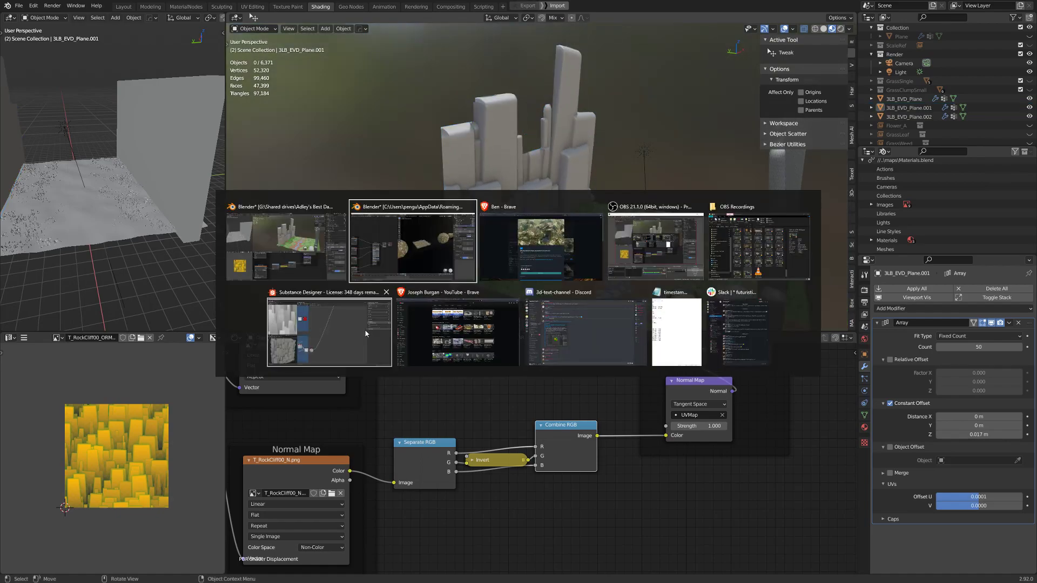
left_click(330, 332)
left_click_drag(167, 406, 182, 430)
scroll(181, 430, "down", 2)
Return to Blender's rock cliff scene, select the cut-out cliff plane and examine its height map and displacement shader nodes.
key("alt+Tab")
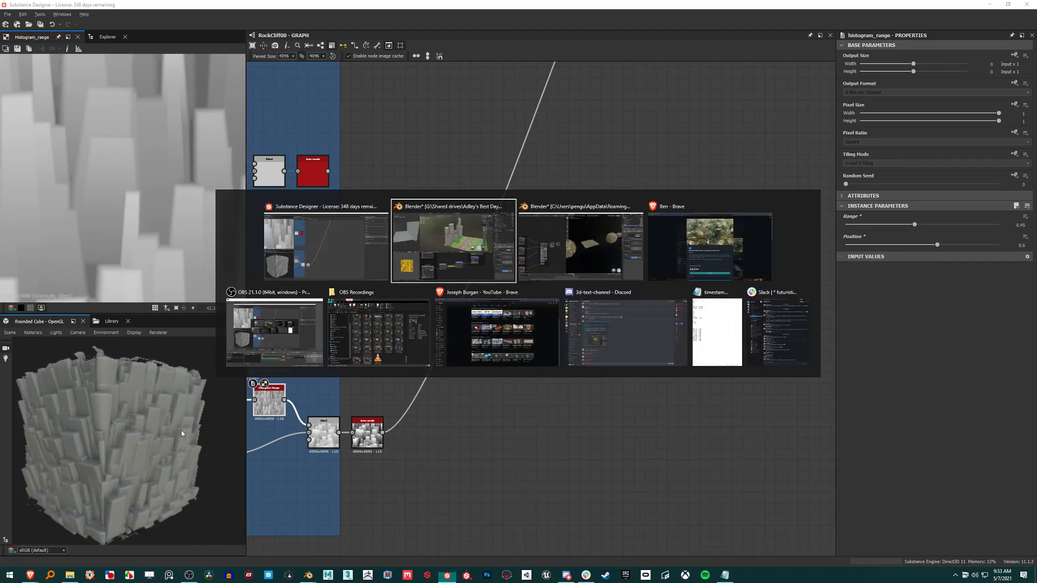
left_click(450, 233)
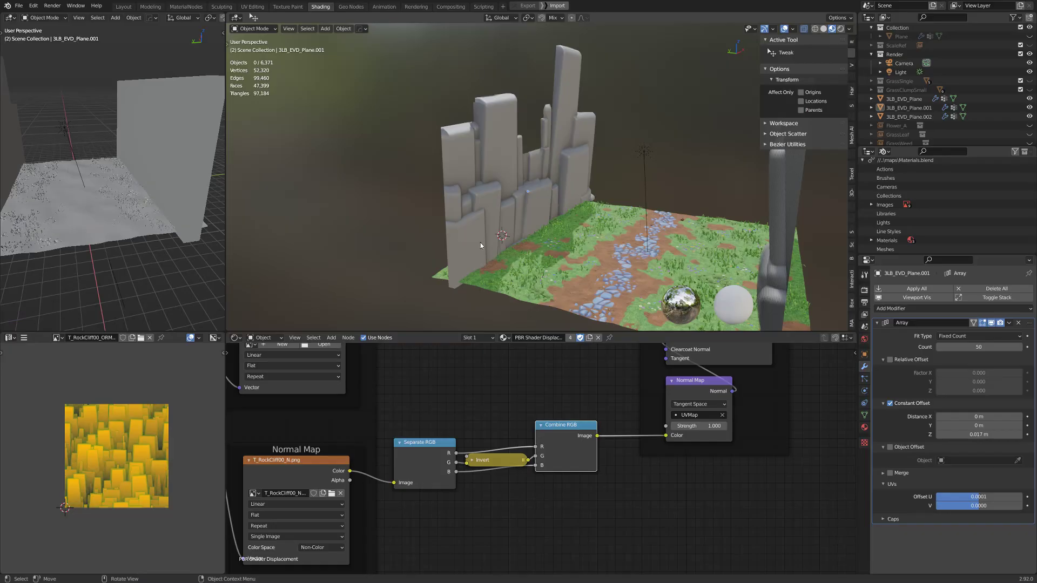
middle_click_drag(510, 251, 471, 288)
scroll(525, 248, "up", 2)
left_click(452, 183)
scroll(443, 450, "down", 9)
middle_click_drag(449, 429, 496, 572)
scroll(502, 418, "up", 5)
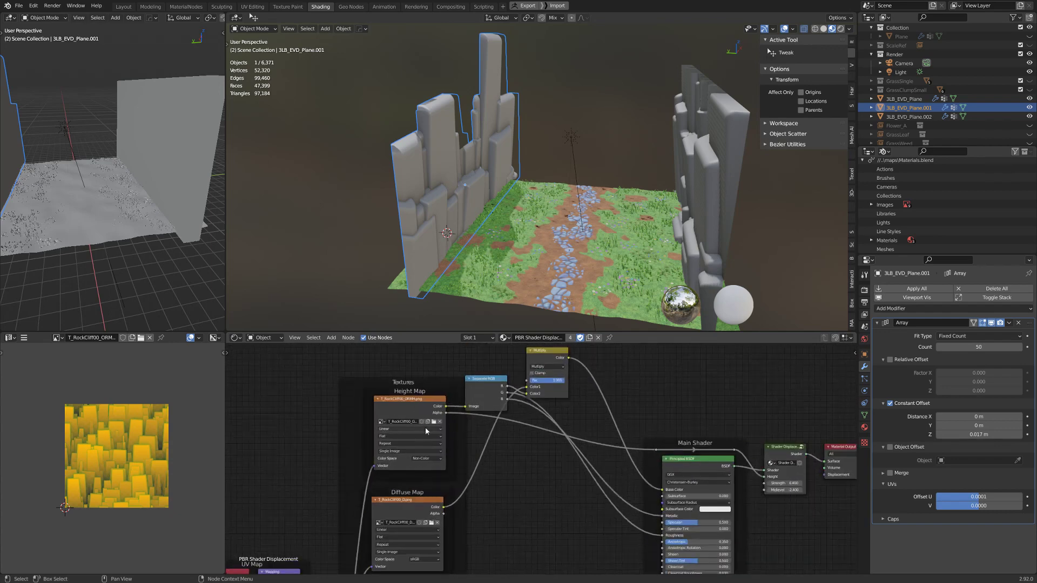
scroll(455, 430, "down", 1)
middle_click_drag(448, 454, 442, 447)
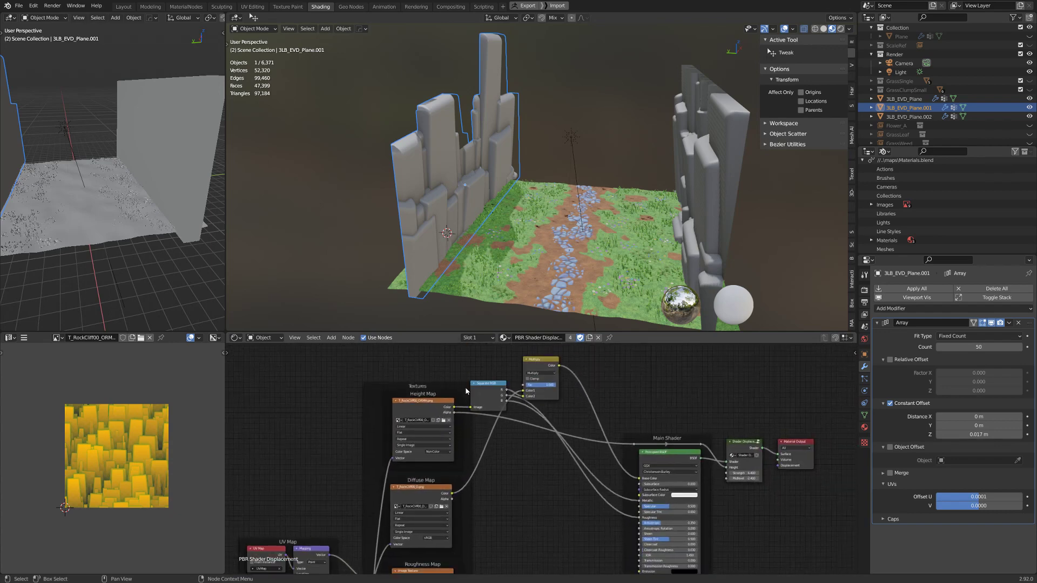
Open the opposite cliff wall's four-vertex plane in Edit Mode and shift its UVs upward over the rock texture.
middle_click_drag(542, 221, 566, 164)
scroll(525, 207, "up", 3)
key("alt+a")
scroll(595, 202, "down", 4)
left_click(639, 162)
key("Tab")
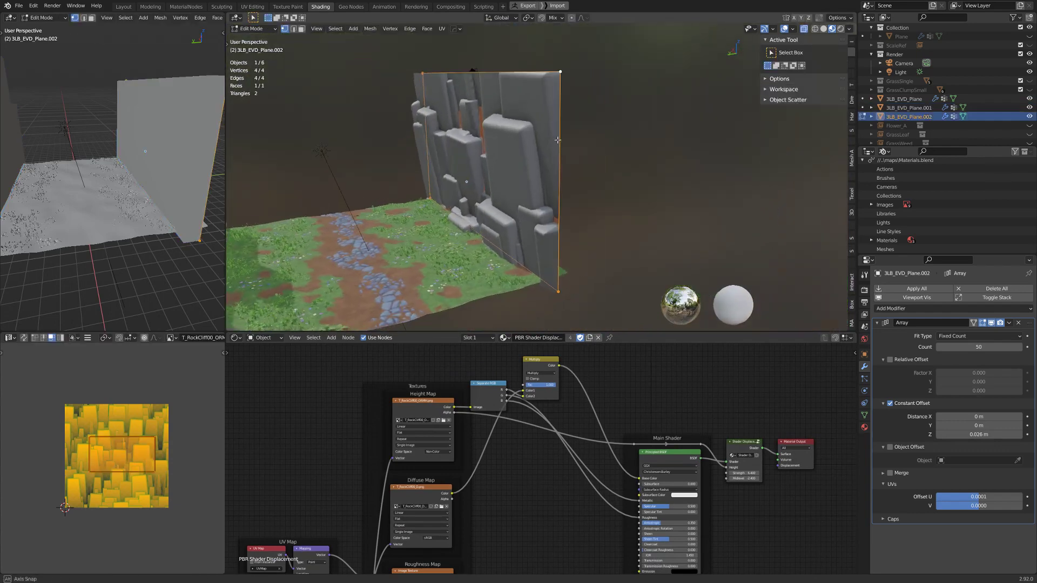
middle_click_drag(559, 138, 571, 153)
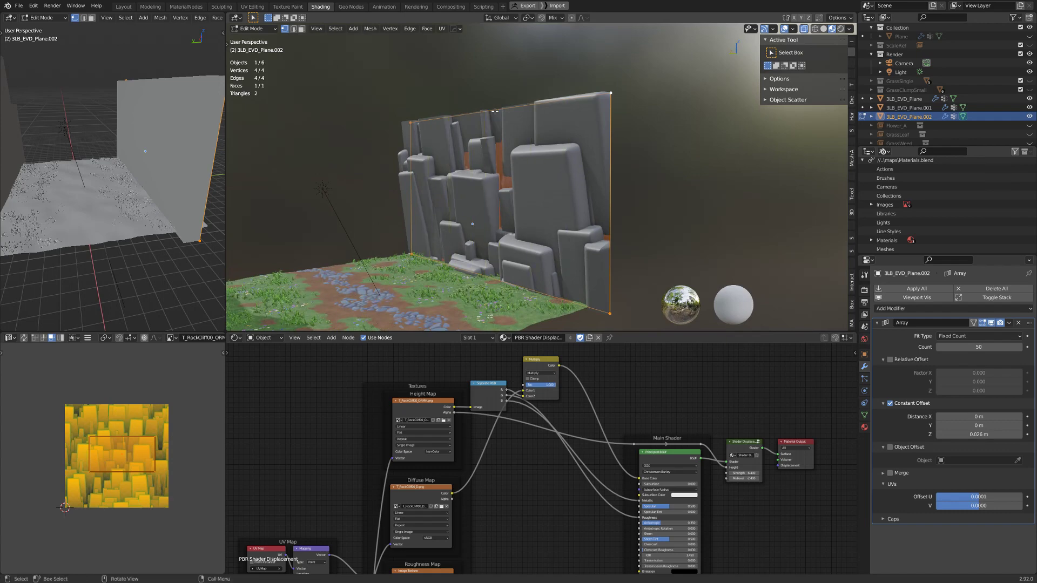
middle_click_drag(609, 116, 423, 280)
scroll(423, 280, "up", 3)
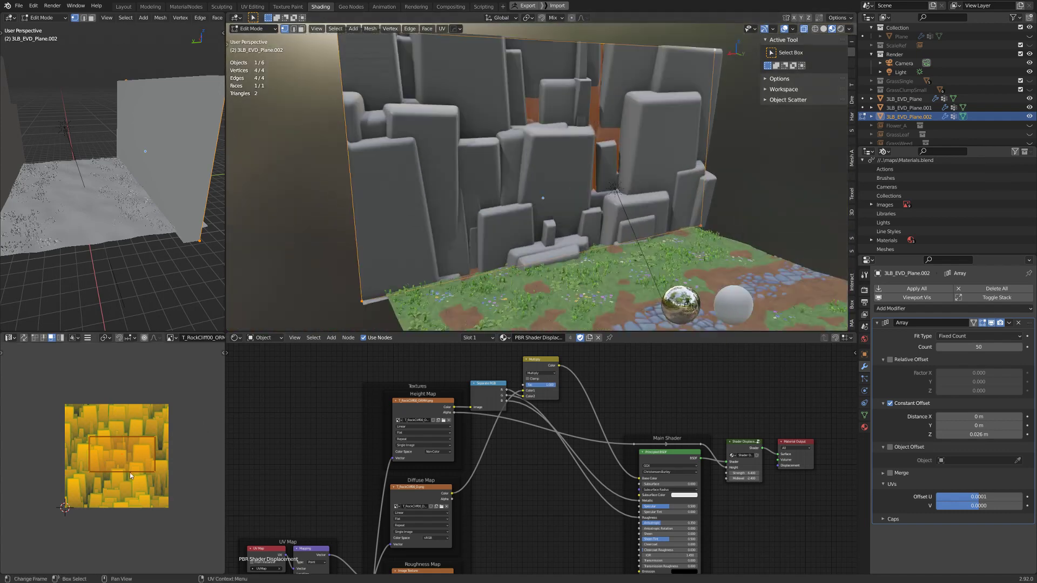
key("g")
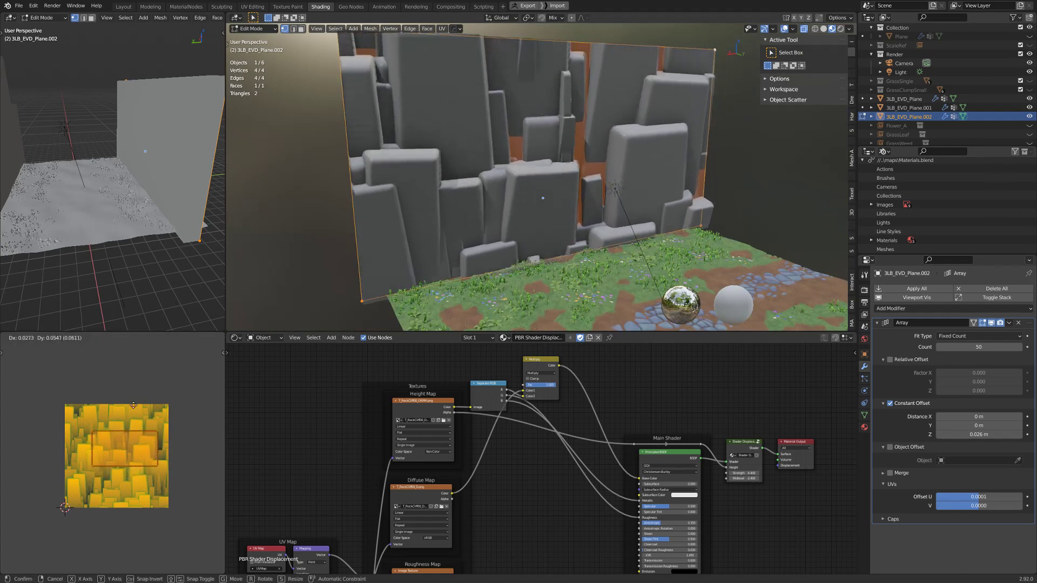
left_click(132, 387)
Move the cliff wall's UVs by about 0.035 in X and -0.047 in Y and inspect the shifted rocks.
middle_click_drag(454, 232, 319, 232)
scroll(319, 232, "up", 2)
middle_click_drag(586, 208, 470, 195)
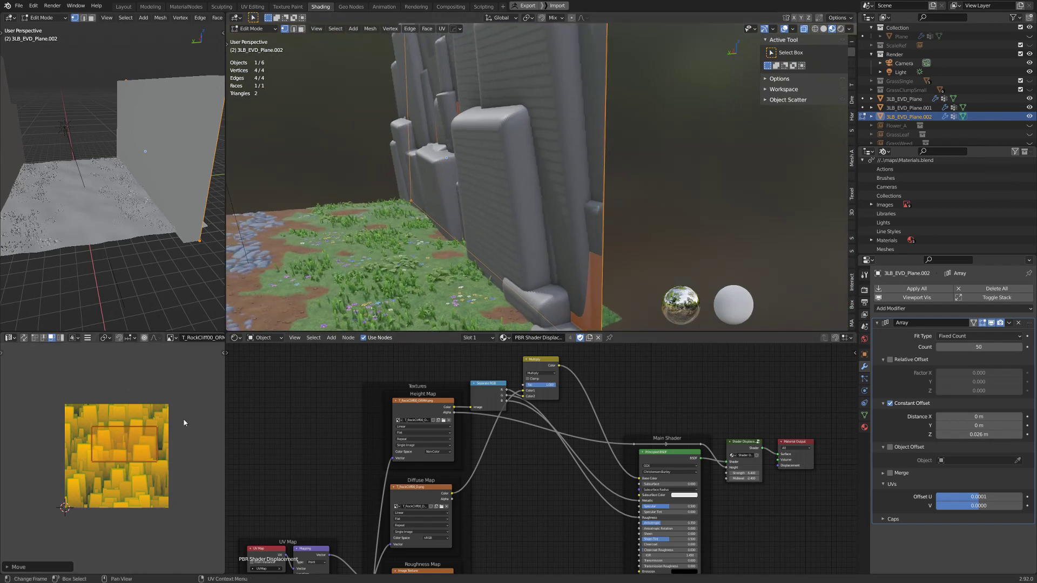
key("g")
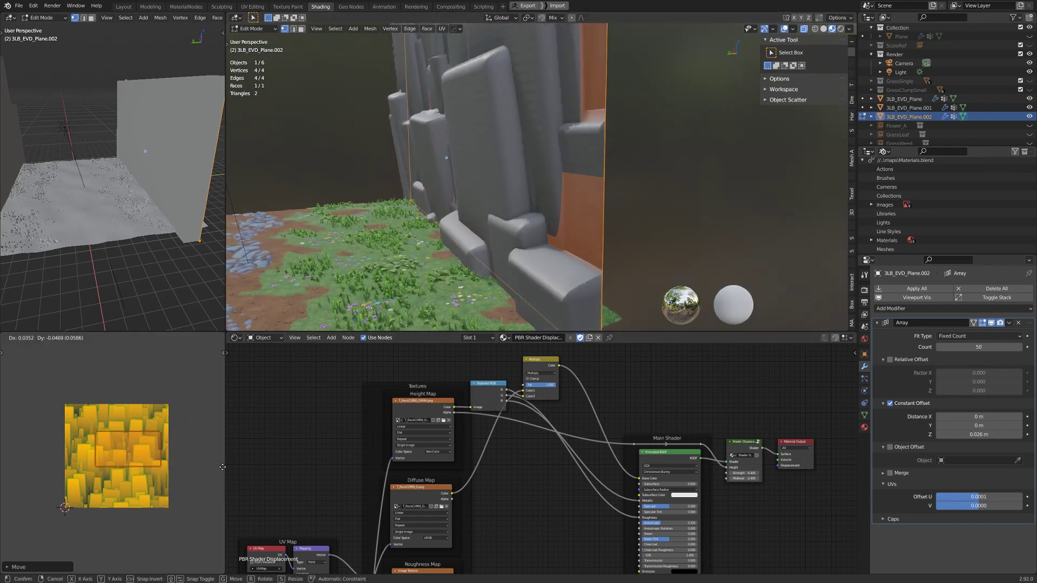
left_click(222, 466)
middle_click_drag(465, 108, 484, 99)
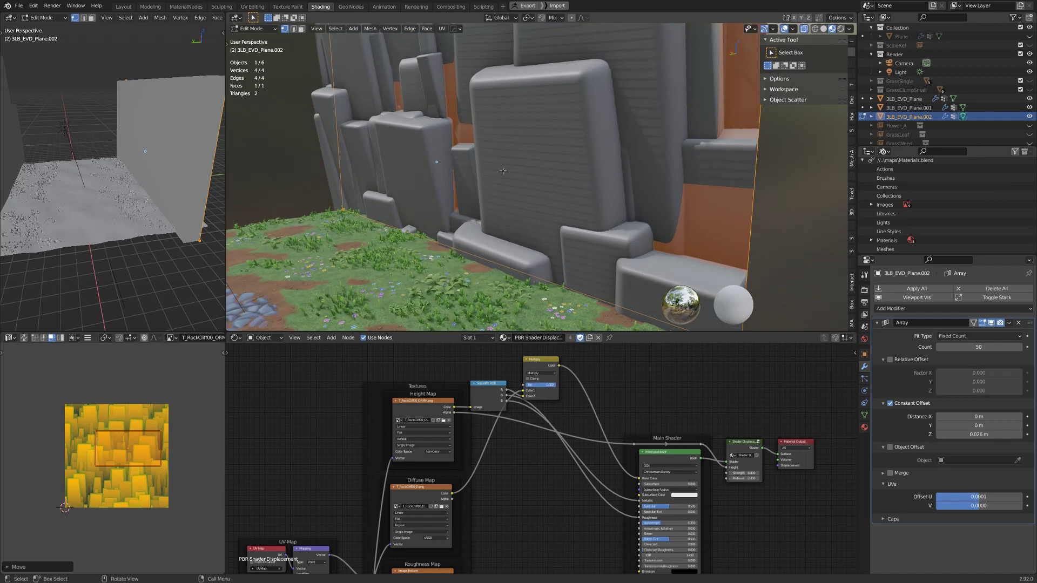
scroll(503, 171, "down", 4)
middle_click_drag(486, 192, 560, 164)
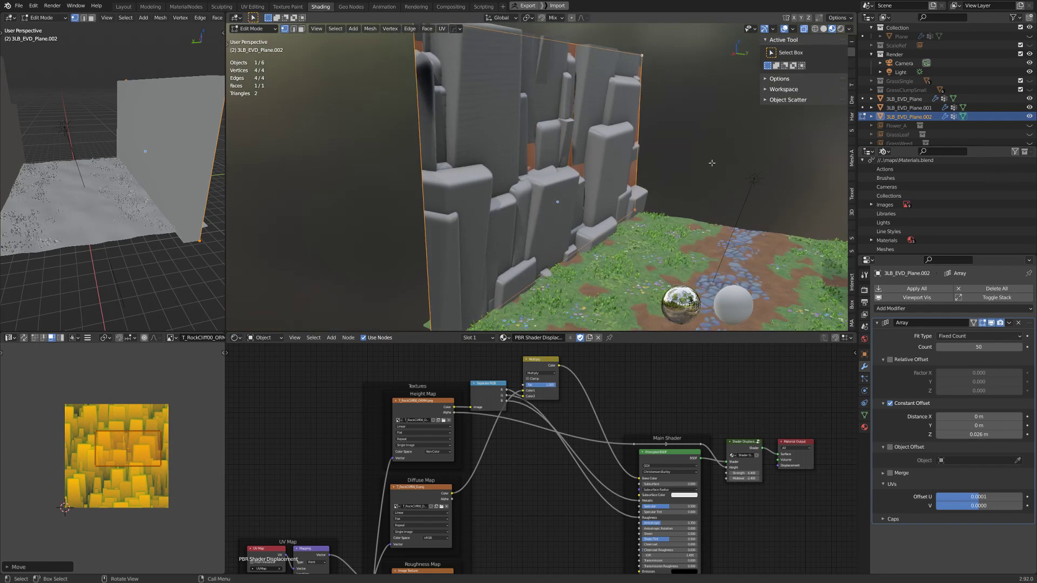
middle_click_drag(634, 219, 587, 216)
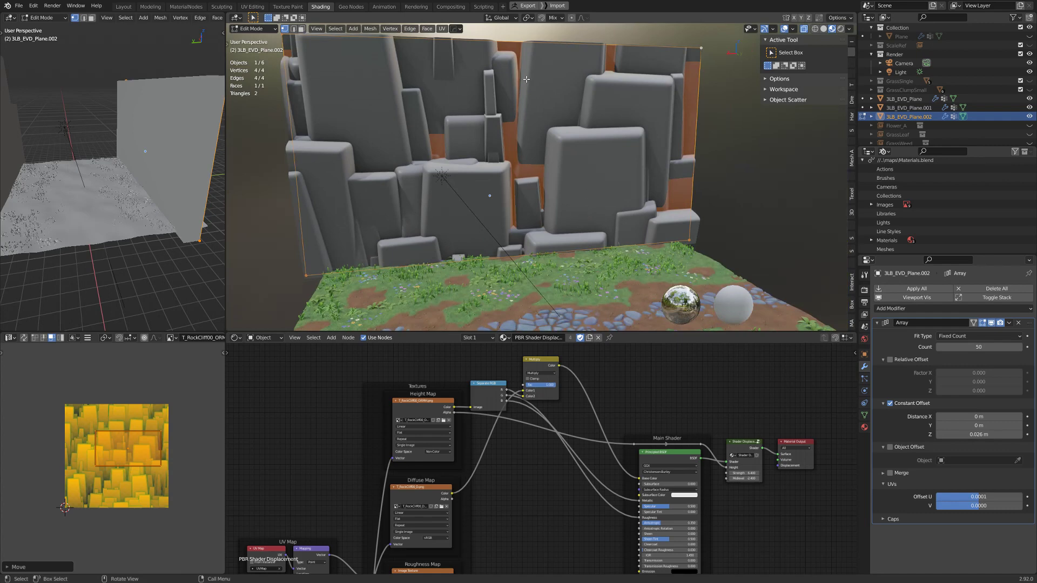
Switch from the flat wall to the cut-out cliff plane, enter Edit Mode and select all of its geometry.
scroll(530, 80, "down", 6)
middle_click_drag(530, 79, 647, 186)
key("Tab")
scroll(605, 170, "up", 4)
mouse_move(543, 156)
middle_mouse_down()
mouse_move(560, 155)
mouse_move(553, 135)
mouse_move(546, 168)
mouse_move(474, 163)
mouse_move(503, 200)
mouse_move(542, 185)
mouse_move(535, 168)
middle_mouse_up()
key("alt+a")
left_click(552, 135)
key("Tab")
scroll(534, 169, "up", 2)
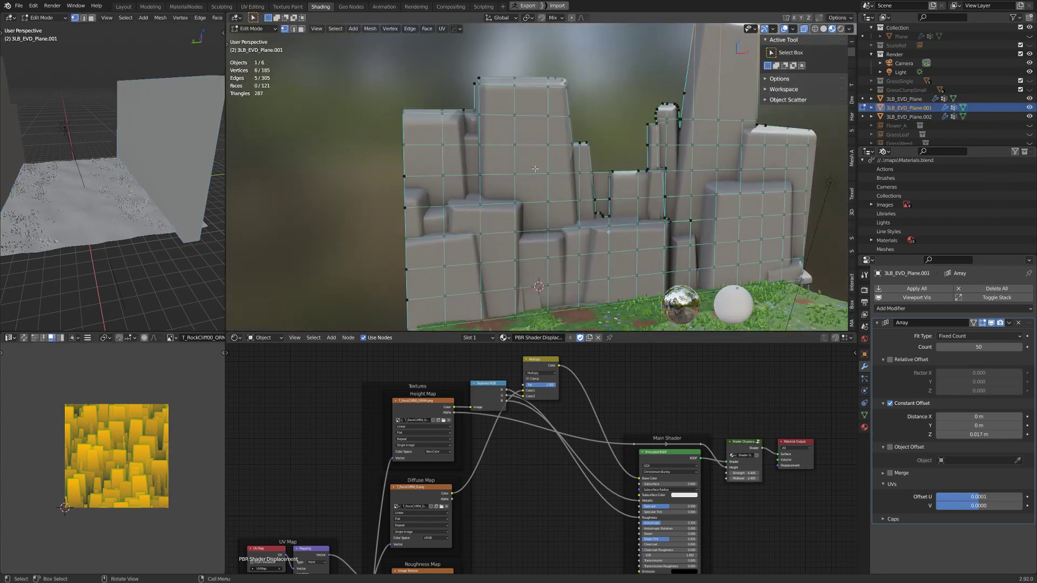
key("alt+g")
right_click(558, 159)
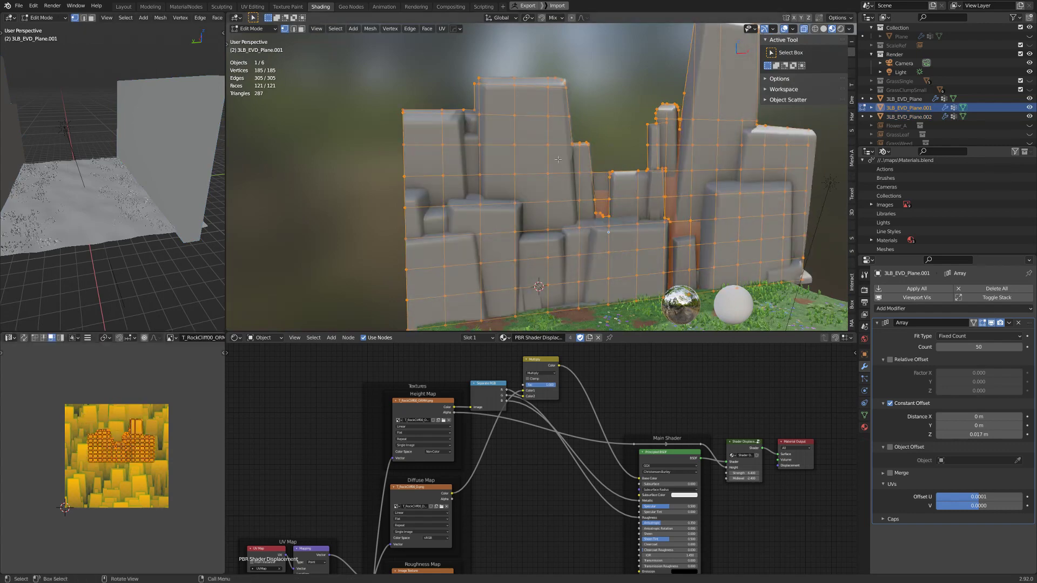
Fill the missing corner face at the top of the cut-out plane's wide rock column and return to Object Mode.
scroll(558, 159, "up", 3)
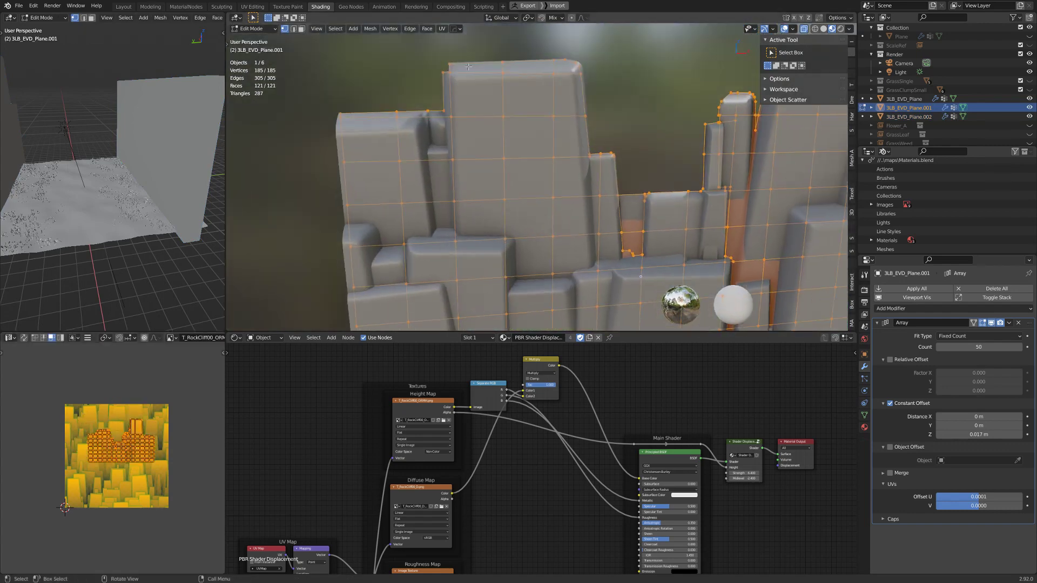
middle_click_drag(477, 76, 446, 102, "shift")
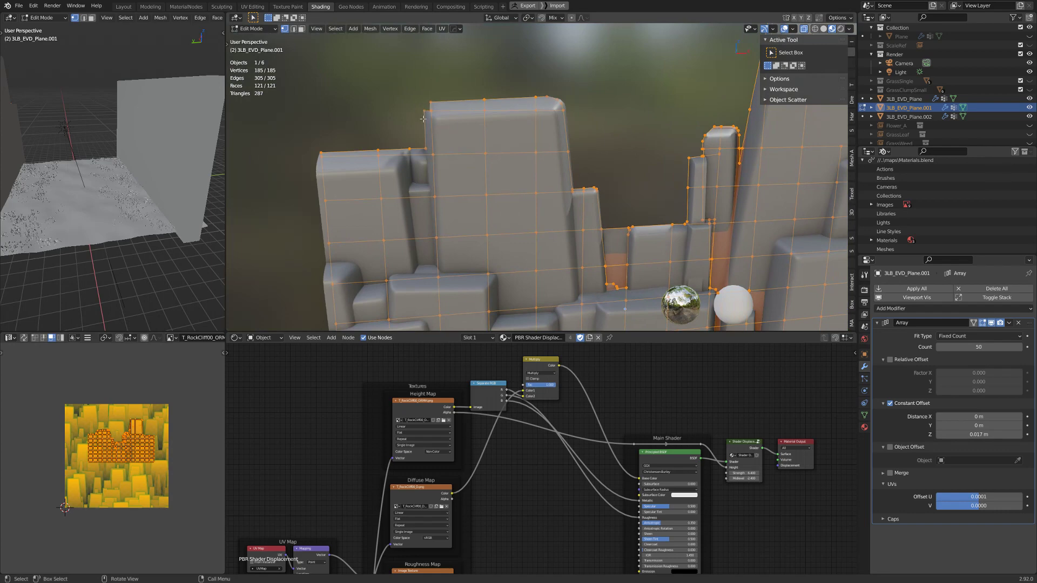
left_click(428, 107)
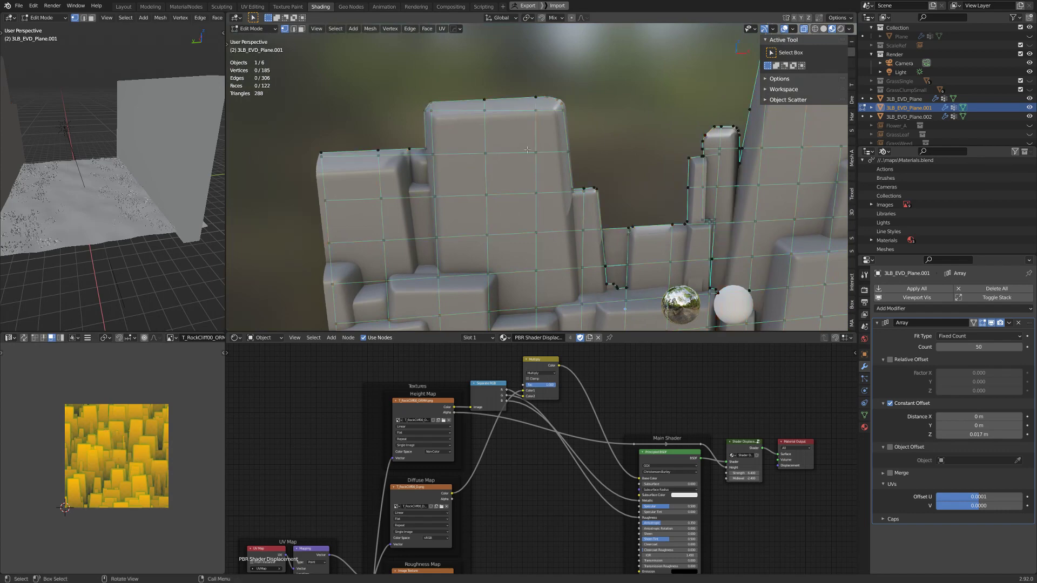
key("Tab")
middle_click_drag(527, 150, 477, 93)
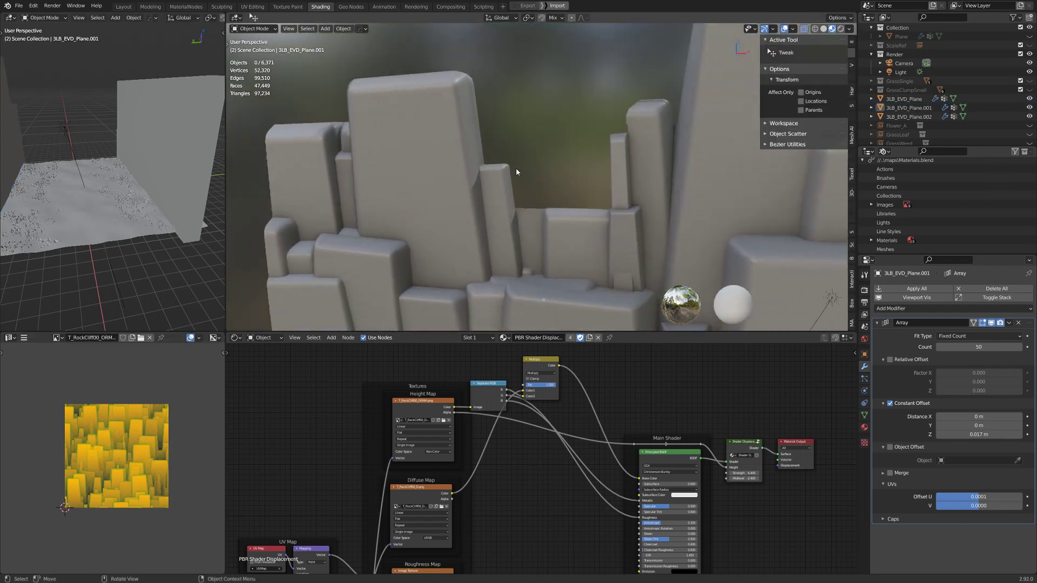
Delete the leftover faces in the gap between the rock columns of the cut-out cliff plane.
key("Tab")
middle_click_drag(552, 207, 510, 197, "shift")
left_click(461, 257, "shift")
key("x")
left_click(463, 257)
key("Tab")
Set the cliff plane's mesh back to vertex selection and inspect the trimmed rock silhouette in Object Mode.
middle_click_drag(493, 255, 553, 169)
key("Tab")
key("1")
key("Tab")
scroll(579, 89, "down", 5)
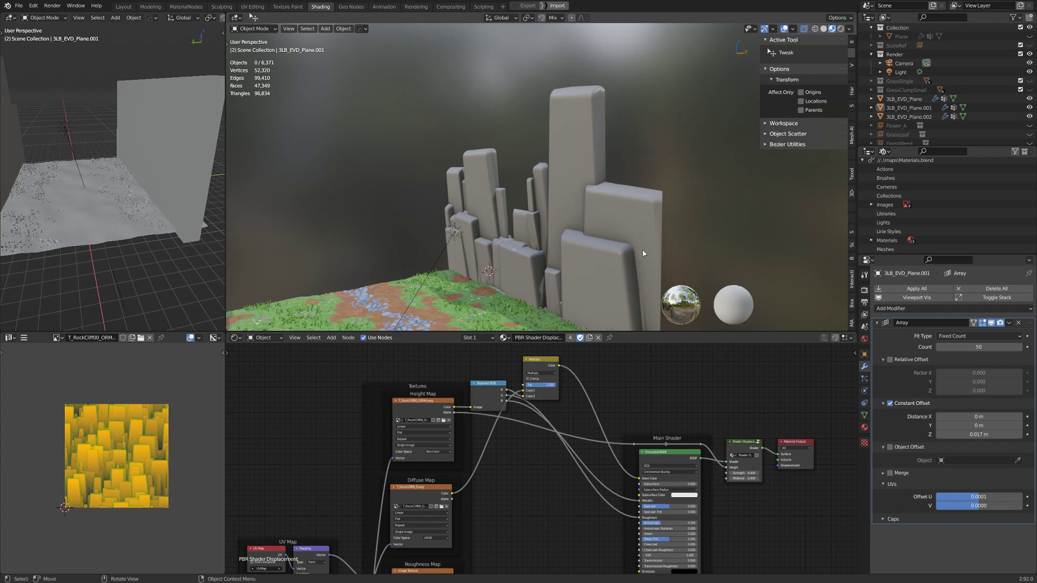
scroll(594, 185, "up", 3)
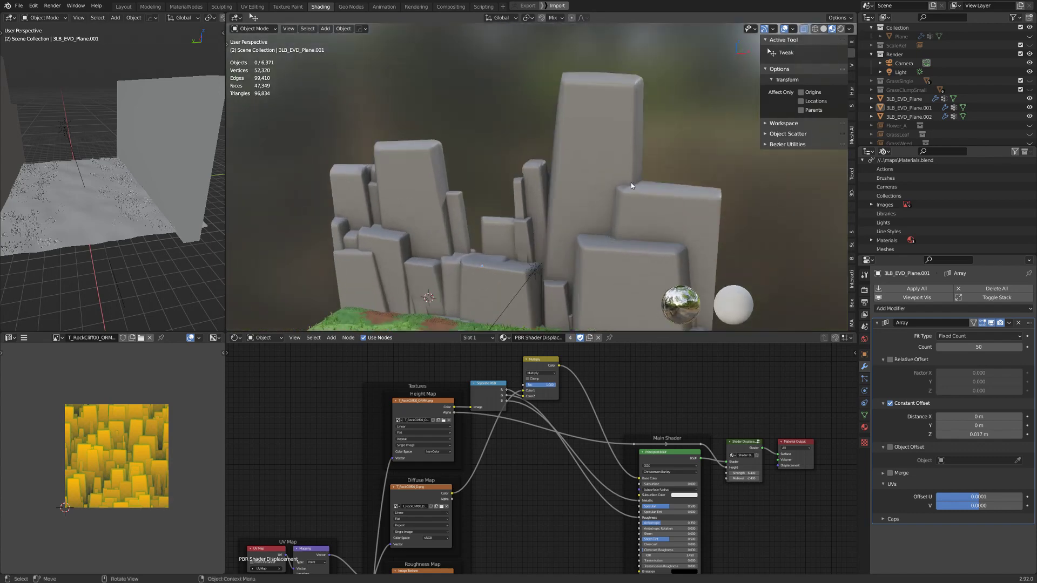
middle_click_drag(620, 175, 647, 155)
scroll(647, 154, "down", 3)
Select the cut-out cliff plane and place a duplicate of it beside the original.
left_click(593, 169)
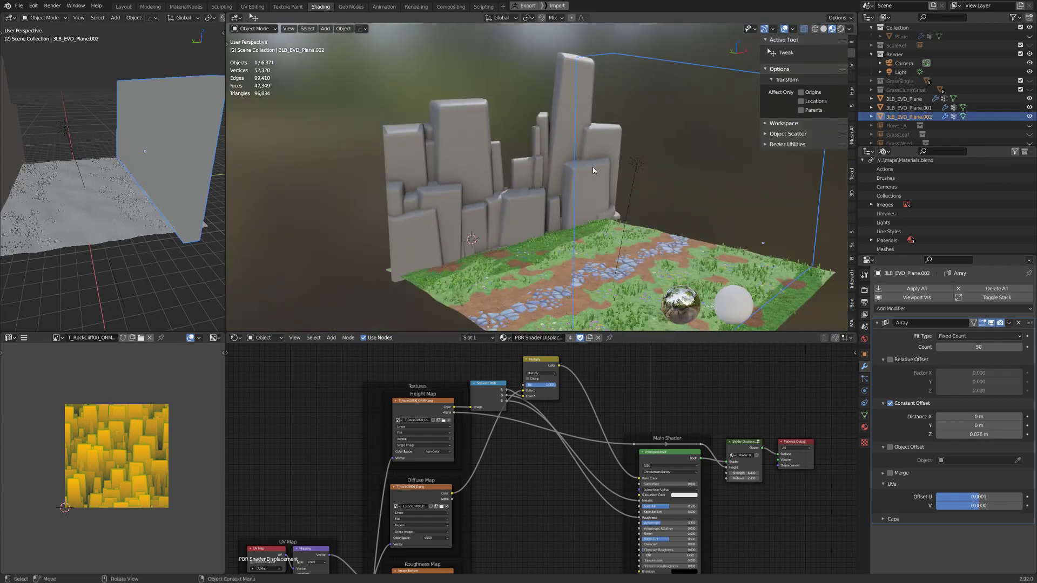
left_click(564, 172)
middle_click_drag(564, 173, 579, 211)
key("Tab")
scroll(652, 189, "down", 4)
key("Tab")
scroll(641, 181, "up", 5)
middle_click_drag(625, 183, 621, 182)
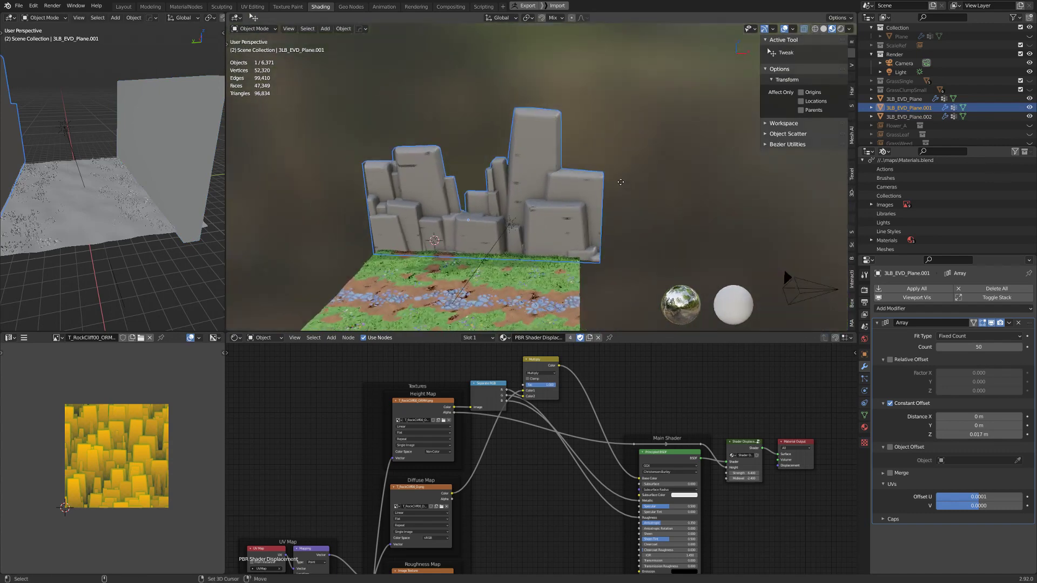
key("shift+d")
left_click(597, 225)
middle_click_drag(597, 225, 532, 172)
Load the existing image texture named Texture as the brush texture to show the T_RockCliff00_H.png height map.
left_click(864, 443)
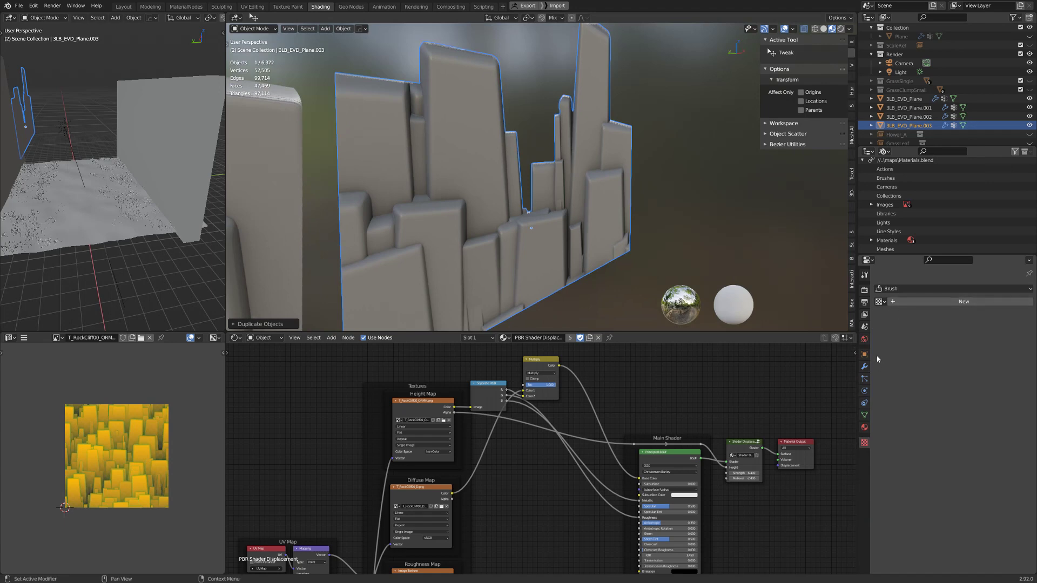
middle_click_drag(543, 206, 520, 217)
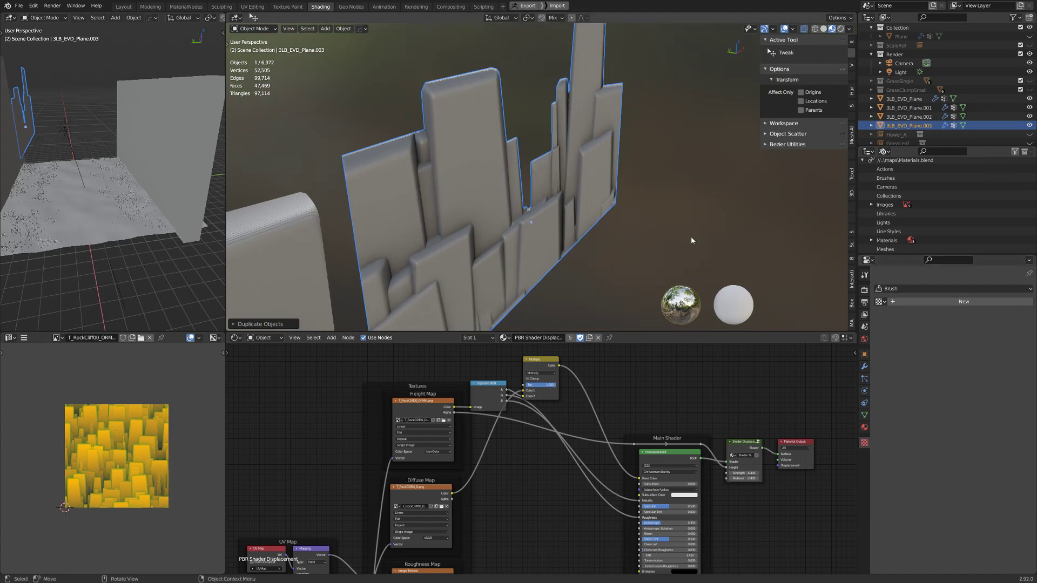
left_click(881, 302)
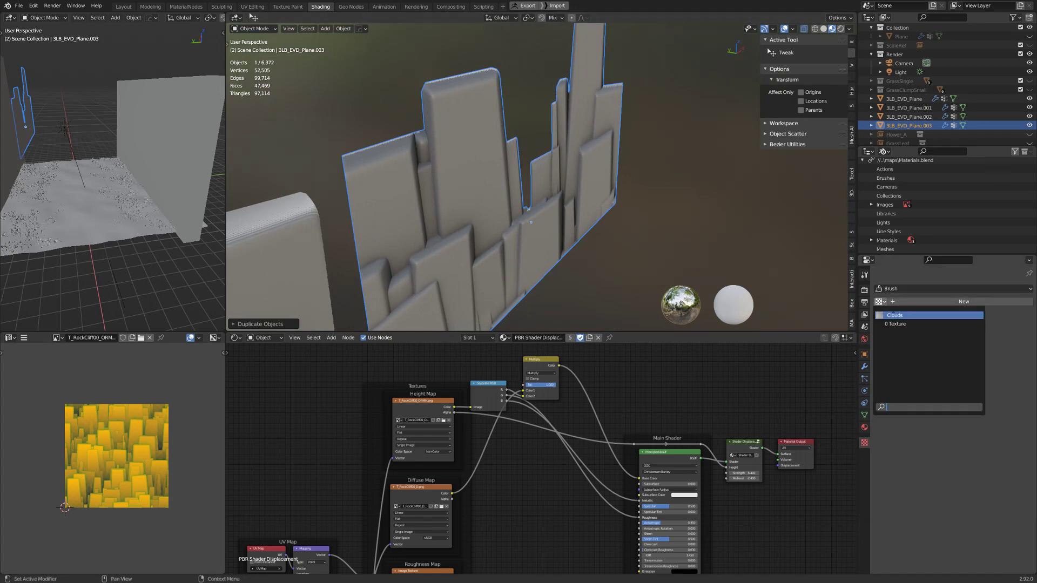
left_click(895, 324)
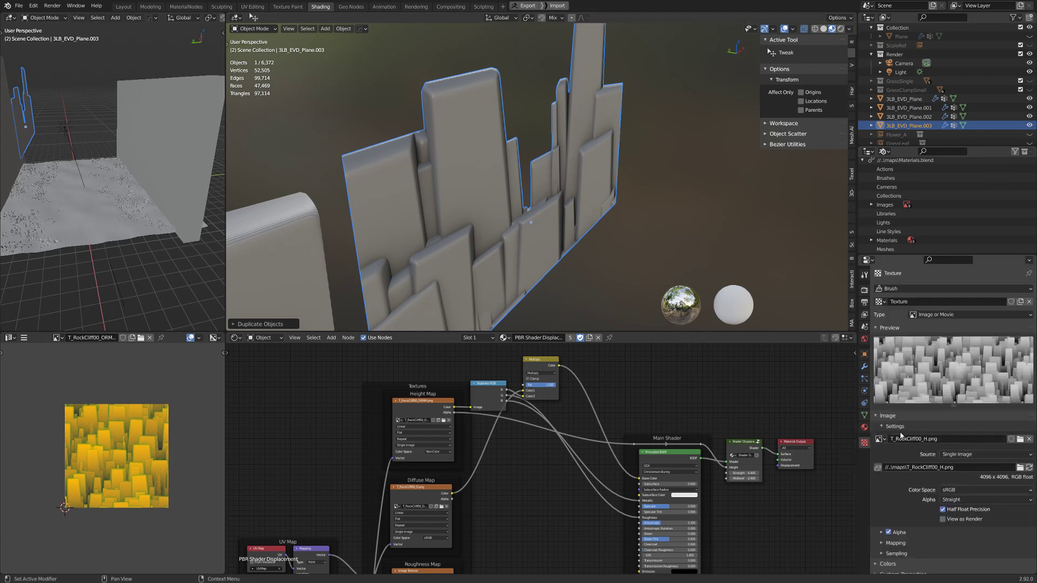
middle_click_drag(663, 227, 661, 211)
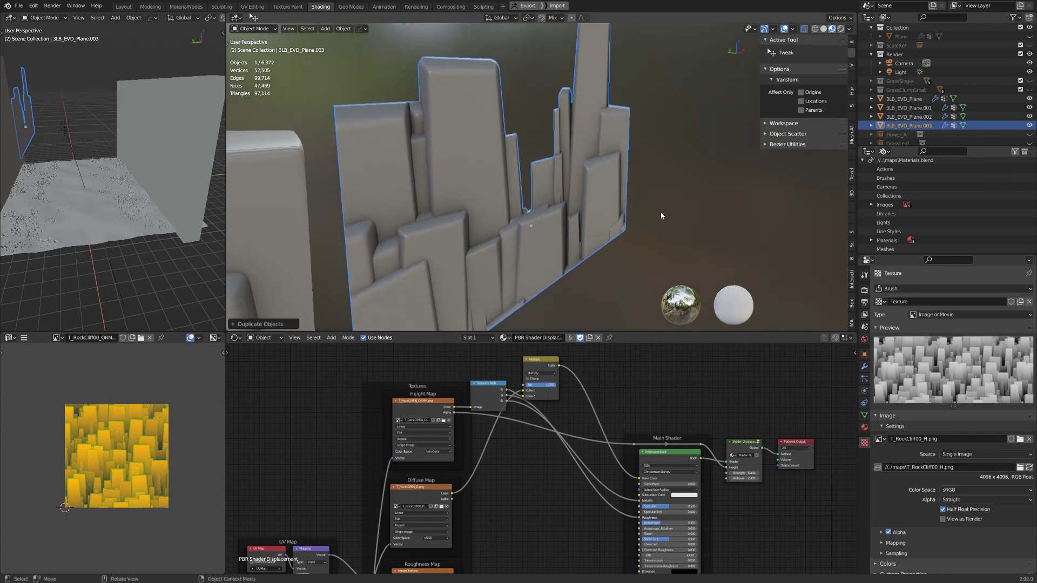
Add a Displace modifier to the duplicated cliff plane, using the texture named Texture with UV coordinates.
left_click(865, 367)
left_click(944, 308)
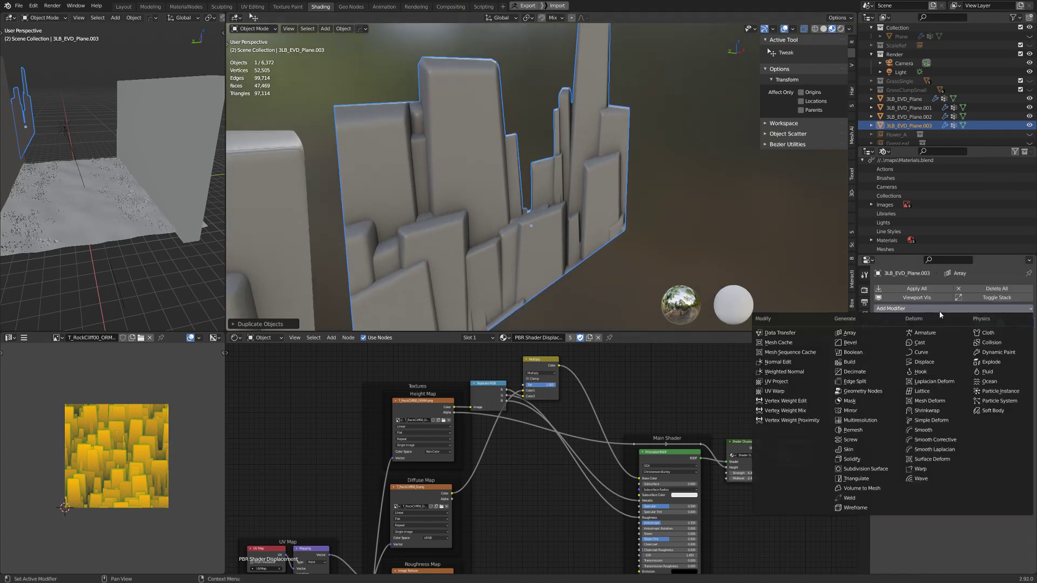
left_click(938, 363)
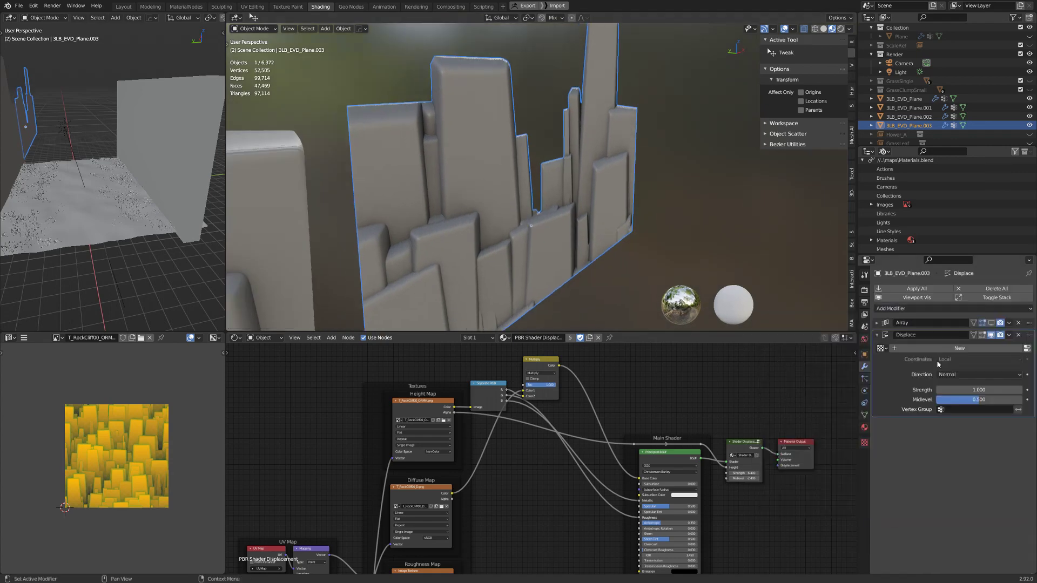
left_click(881, 349)
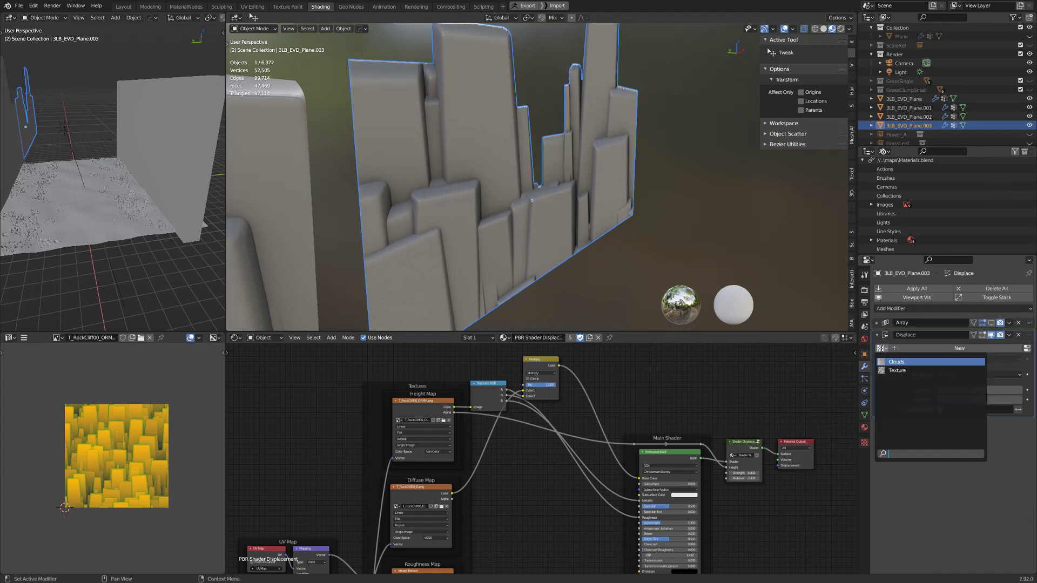
left_click(897, 371)
left_click(965, 361)
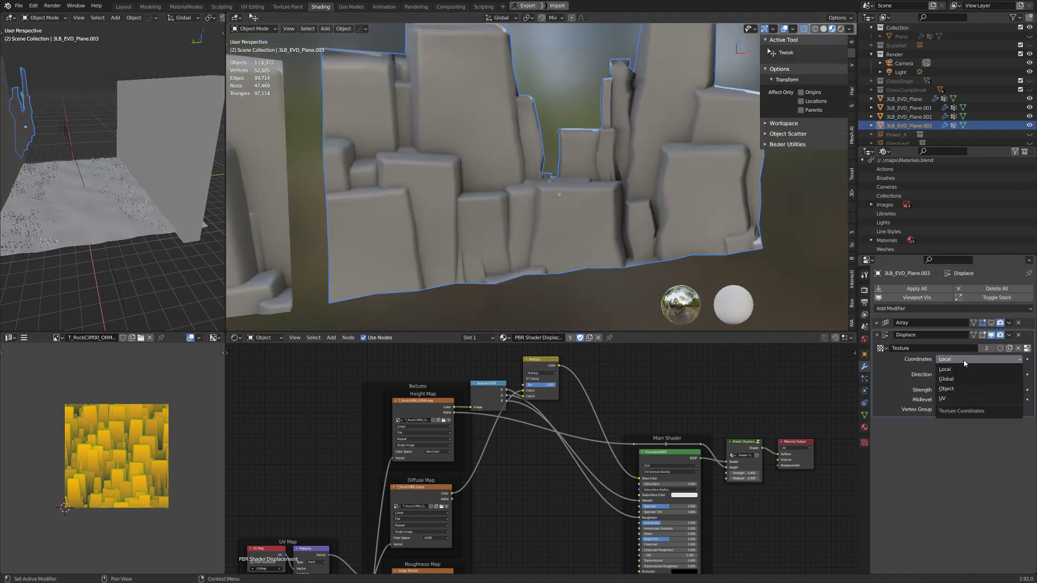
left_click(942, 398)
Examine the grid topology of the cut-out cliff planes in Edit Mode from several angles.
middle_click_drag(702, 206, 672, 211)
key("Tab")
scroll(558, 200, "down", 2)
middle_click_drag(729, 192, 634, 161)
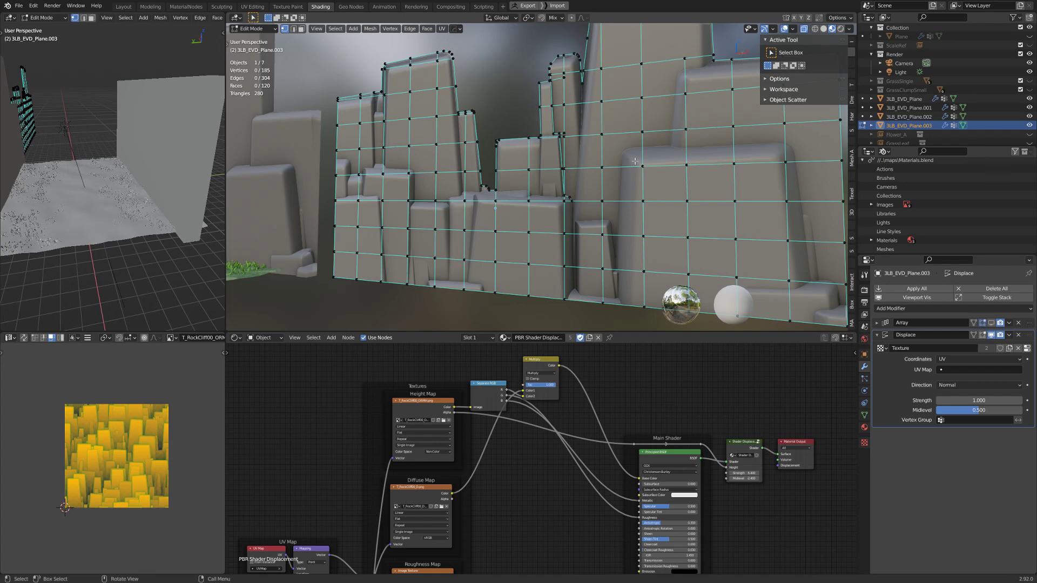
scroll(634, 161, "down", 4)
middle_click_drag(634, 161, 676, 167)
key("Tab")
left_click(403, 206)
key("Tab")
middle_click_drag(401, 205, 464, 208, "shift")
middle_click_drag(464, 208, 378, 189)
key("Tab")
Try to add a loop cut to the flat cliff wall plane's mesh and return to Object Mode.
left_click(454, 172)
key("Tab")
middle_click_drag(565, 173, 528, 155)
scroll(528, 155, "up", 1)
key("ctrl+r")
scroll(513, 139, "up", 5)
left_click(512, 140)
right_click(513, 139)
key("3")
key("1")
key("Tab")
scroll(689, 205, "up", 5)
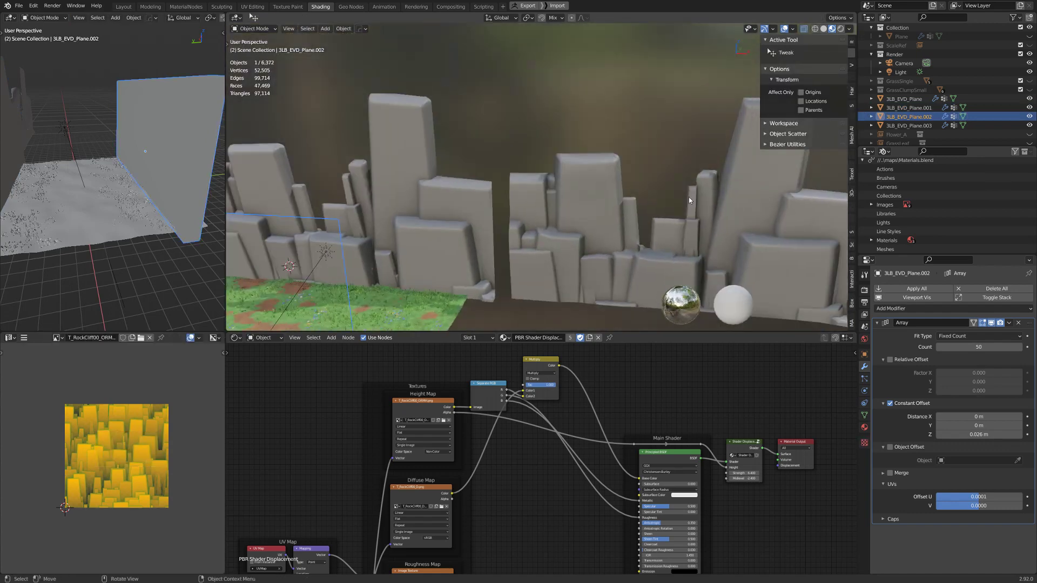
Dice the displaced cliff plane 3LB_EVD_Plane.003 along X and Y with 152 segments, using the HardOps Dice tool.
left_click(633, 183)
middle_click_drag(756, 232, 641, 123, "shift")
key("Tab")
key("Tab")
middle_click_drag(535, 91, 515, 100, "shift")
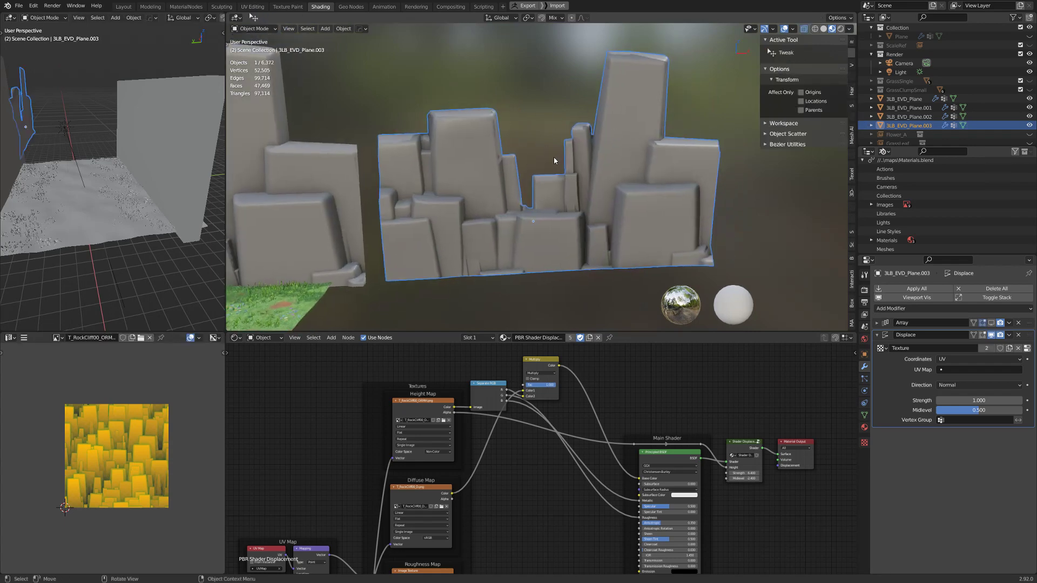
middle_click_drag(555, 155, 646, 202)
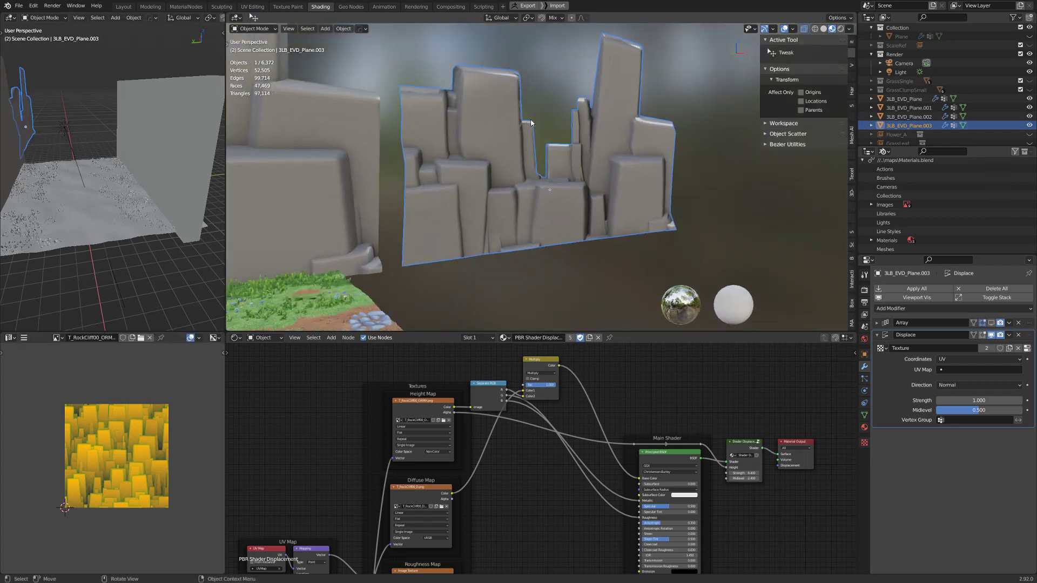
middle_click_drag(536, 123, 547, 110)
key("q")
mouse_move(548, 108)
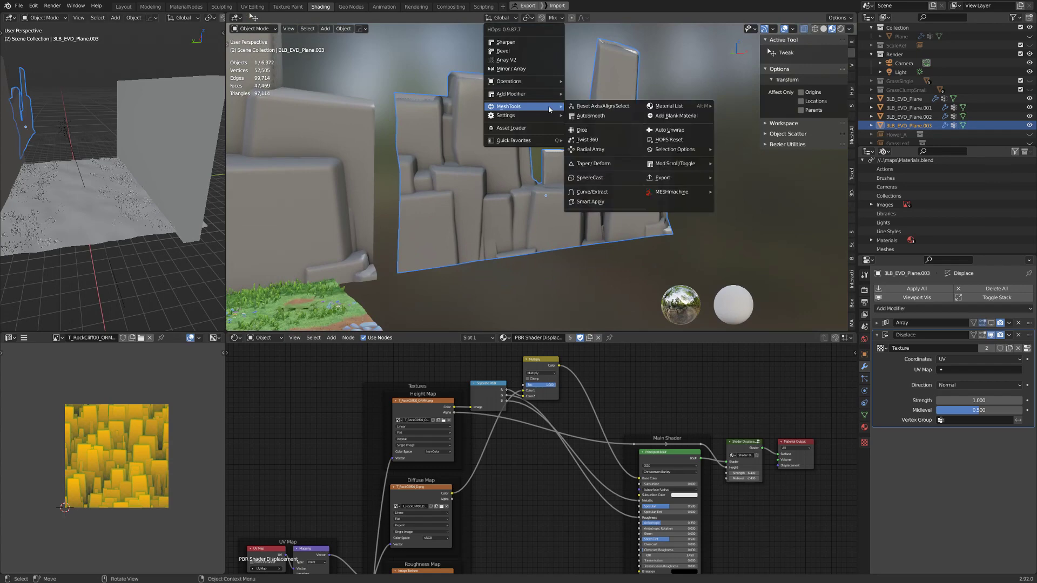
left_click(599, 135)
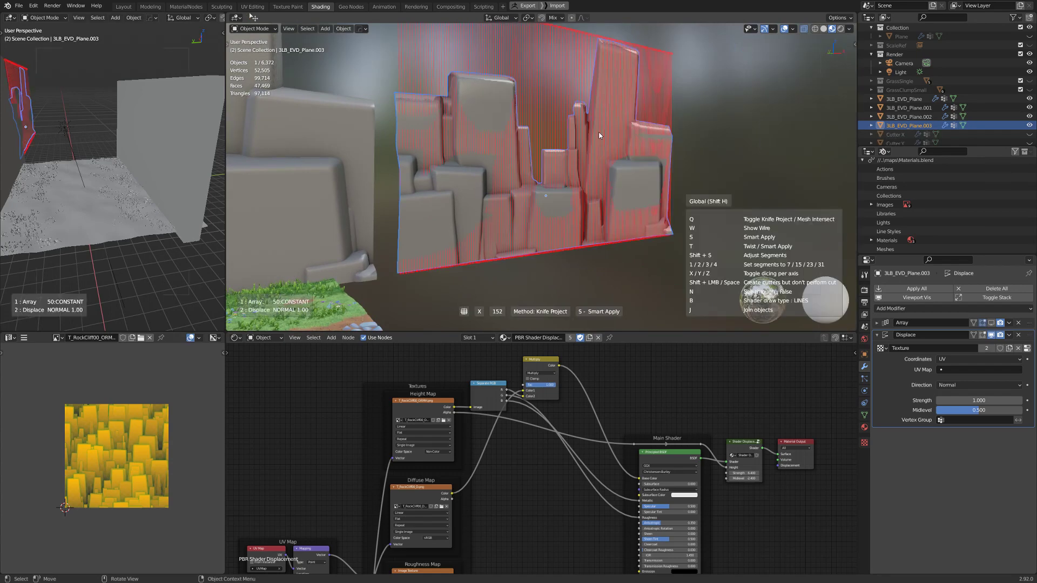
key("y")
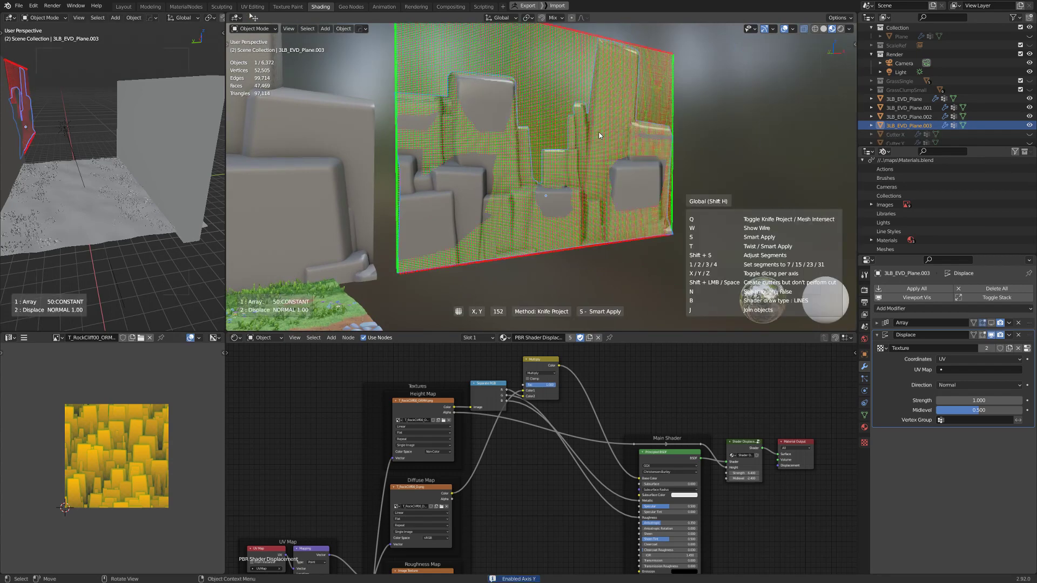
left_click(600, 136)
Examine the diced displaced plane's surface and compare it with the neighbouring cut-out cliff plane from several angles.
middle_click_drag(599, 135, 612, 153)
scroll(611, 154, "up", 2)
key("alt+v")
left_click(613, 153)
key("shift+v")
left_click(586, 168)
middle_click_drag(587, 168, 537, 177)
middle_click_drag(560, 209, 595, 197)
left_click(314, 173)
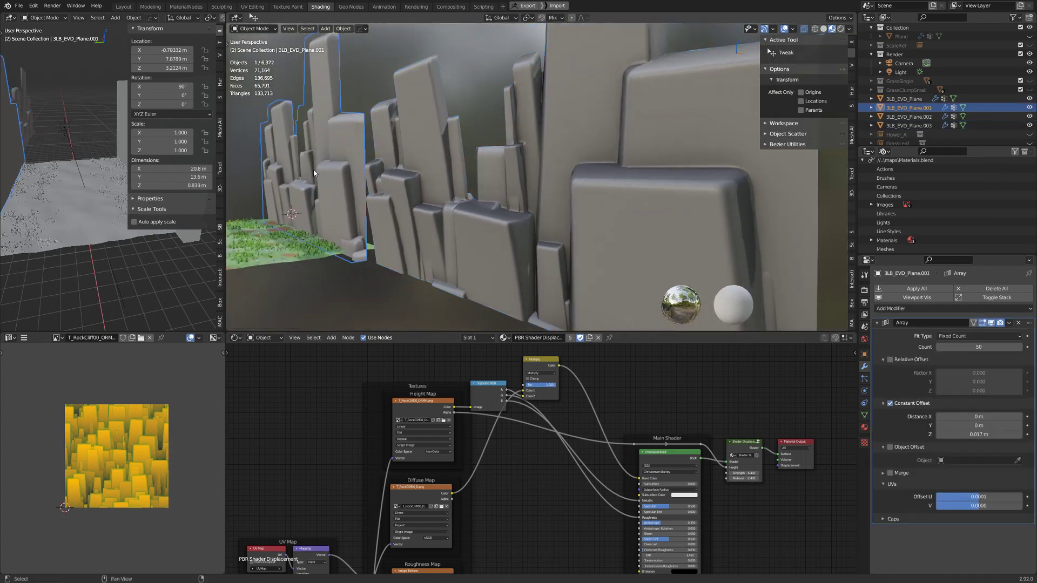
middle_click_drag(313, 173, 519, 201)
middle_click_drag(767, 201, 626, 197, "shift")
Show the wireframe overlay with the displaced cliff plane selected and examine its mesh density.
left_click(539, 194)
scroll(538, 181, "up", 3)
key("alt+v")
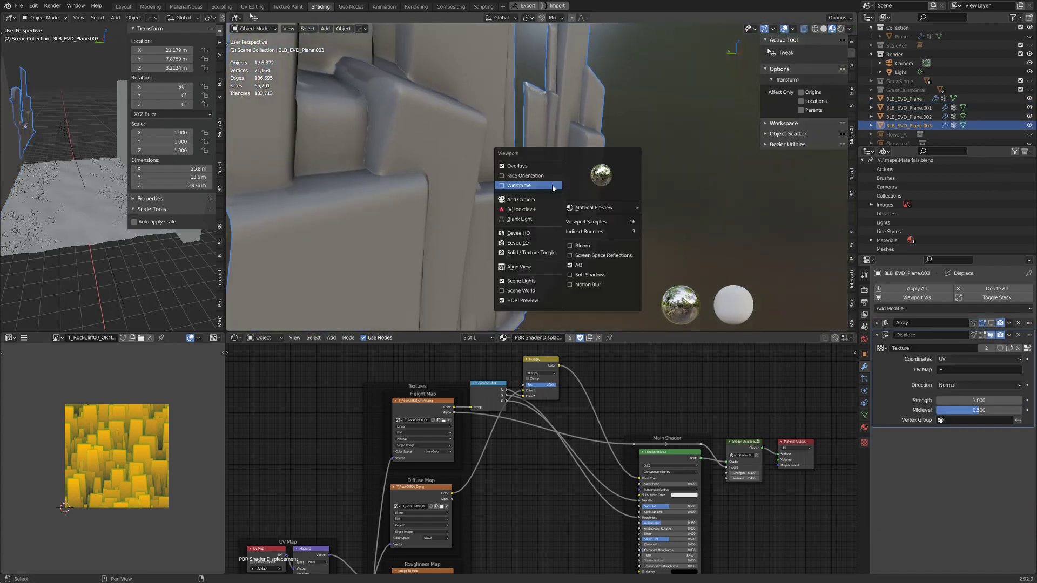
left_click(553, 188)
middle_click_drag(553, 188, 535, 170)
key("alt+v")
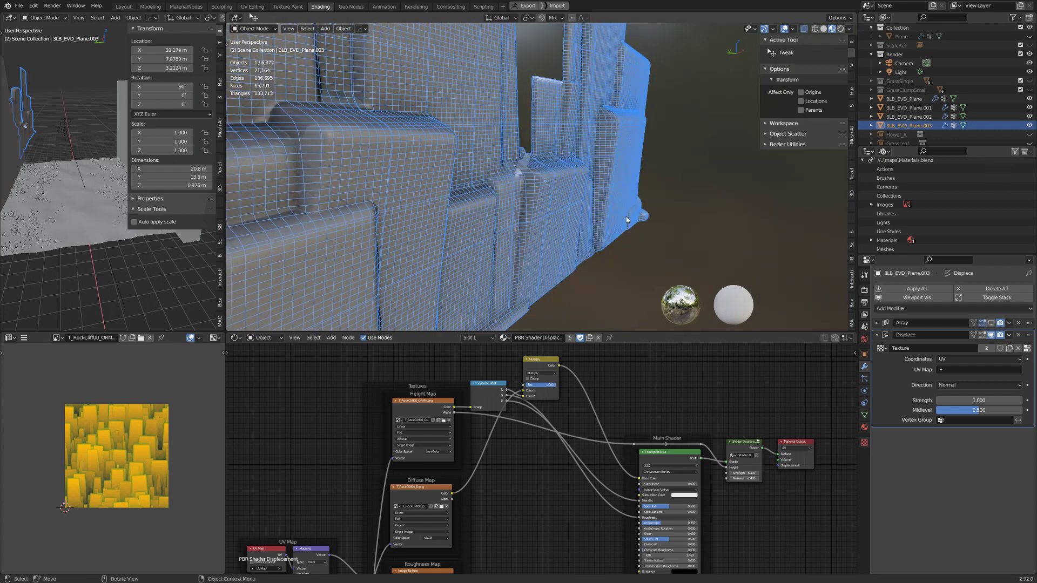
middle_click_drag(625, 220, 611, 222)
scroll(617, 475, "down", 3)
Disconnect the Combine RGB node from the Normal Map node's Color input and hide the wireframe overlay.
middle_click_drag(616, 545, 584, 418)
scroll(594, 486, "up", 5)
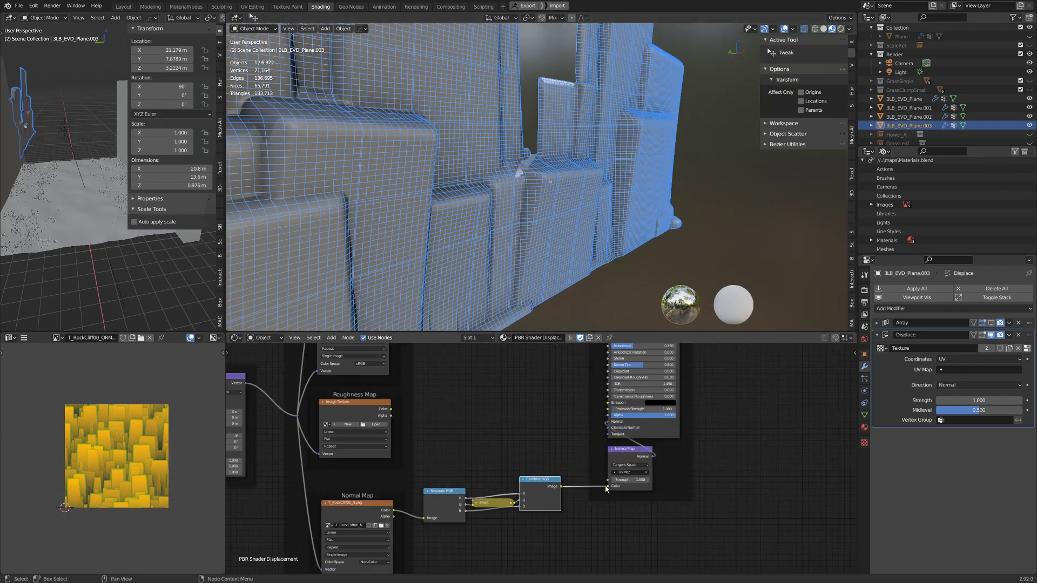
left_click_drag(608, 487, 590, 492)
key("alt+v")
left_click(561, 239)
Examine the displaced plane's shading without the normal map, and its dense mesh in Edit Mode.
middle_click_drag(562, 239, 484, 194)
scroll(527, 174, "down", 4)
middle_click_drag(602, 183, 593, 210)
scroll(572, 218, "up", 6)
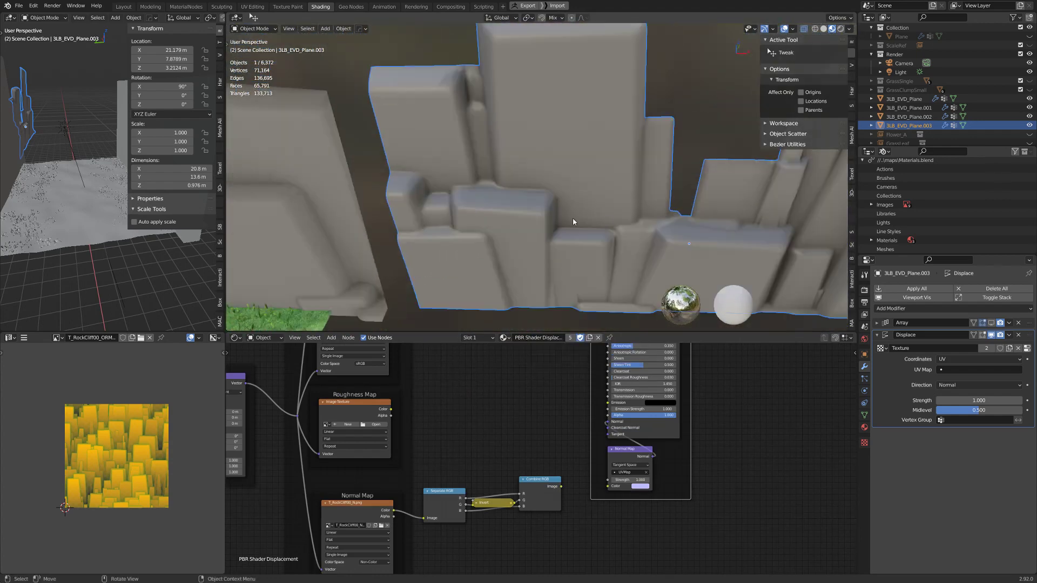
scroll(583, 174, "down", 8)
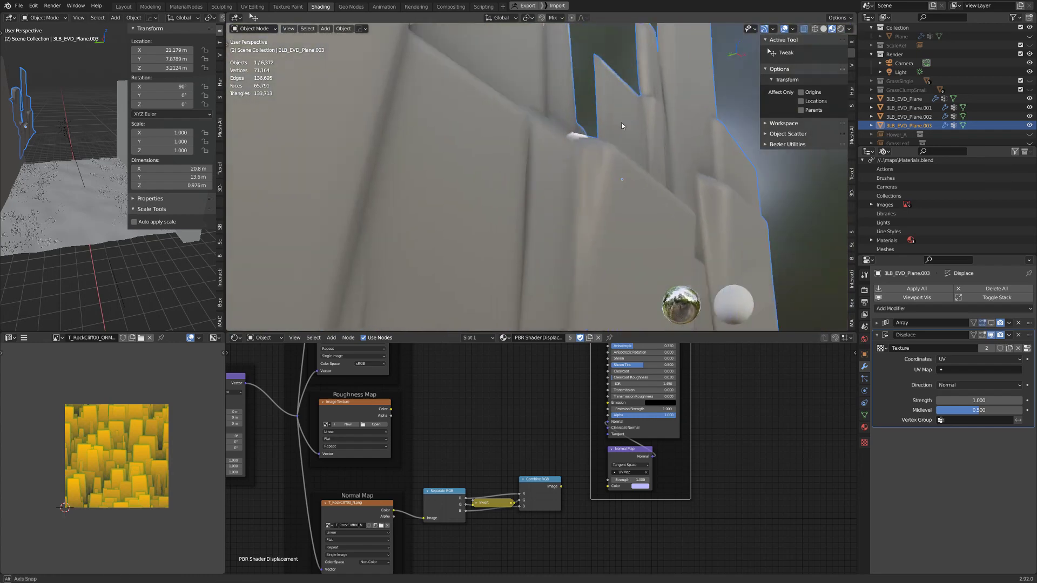
mouse_move(596, 173)
middle_mouse_down()
mouse_move(527, 175)
mouse_move(593, 180)
middle_mouse_up()
scroll(592, 180, "up", 4)
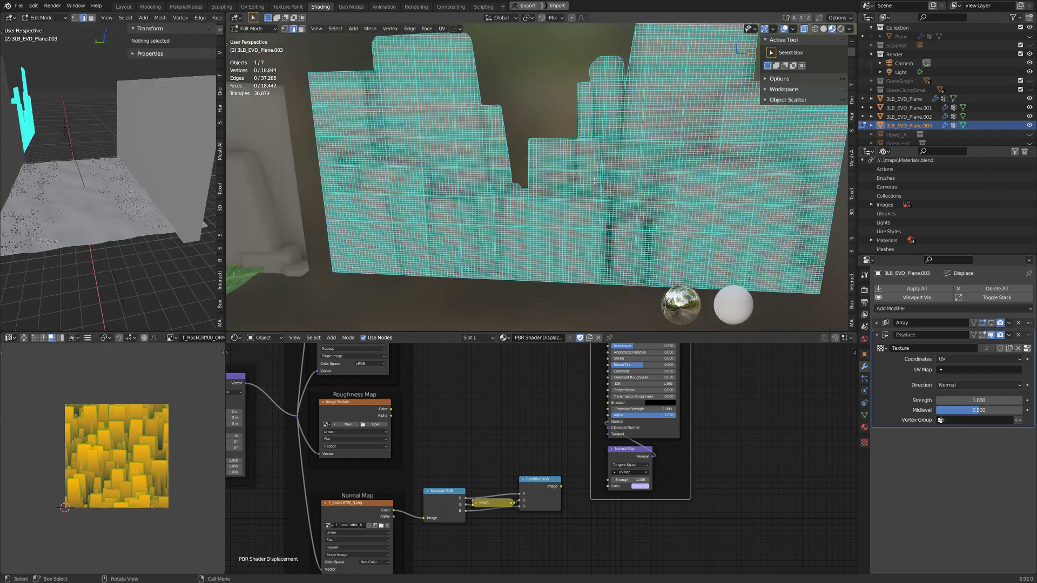
key("Tab")
middle_click_drag(594, 181, 670, 186)
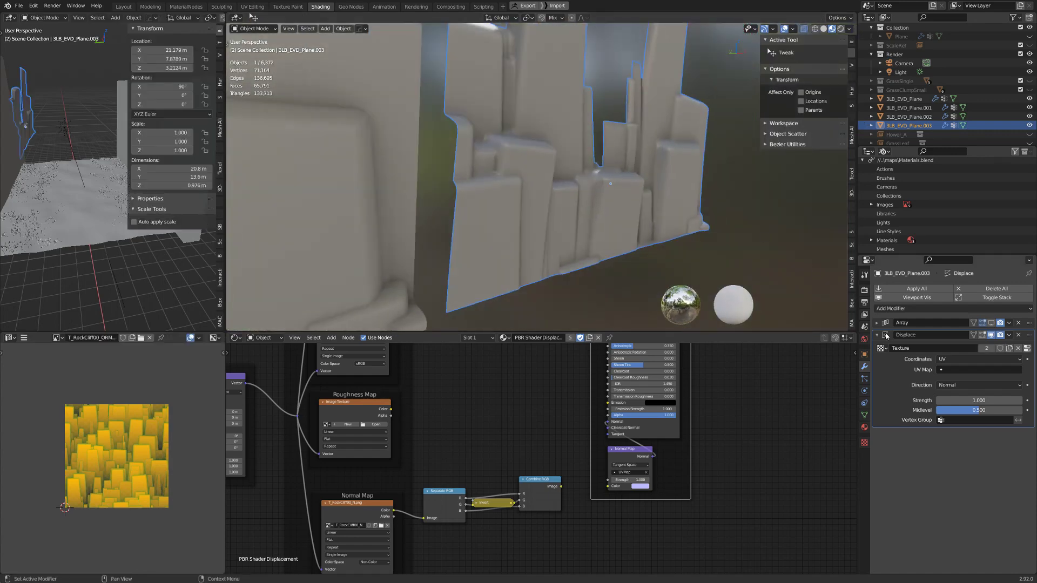
Apply the Displace modifier on the diced cliff plane and check the resulting mesh in Edit Mode.
key("ctrl+a")
key("Tab")
middle_click_drag(519, 162, 558, 160)
key("Tab")
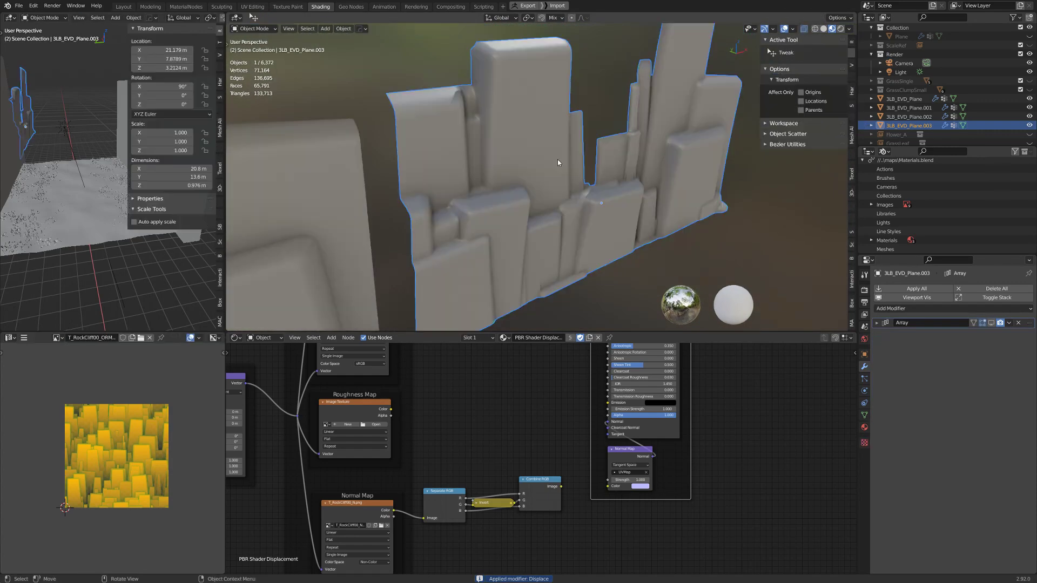
Add a Decimate modifier to the cliff plane, show the wireframe and set the Collapse ratio to 0.1.
left_click(886, 309)
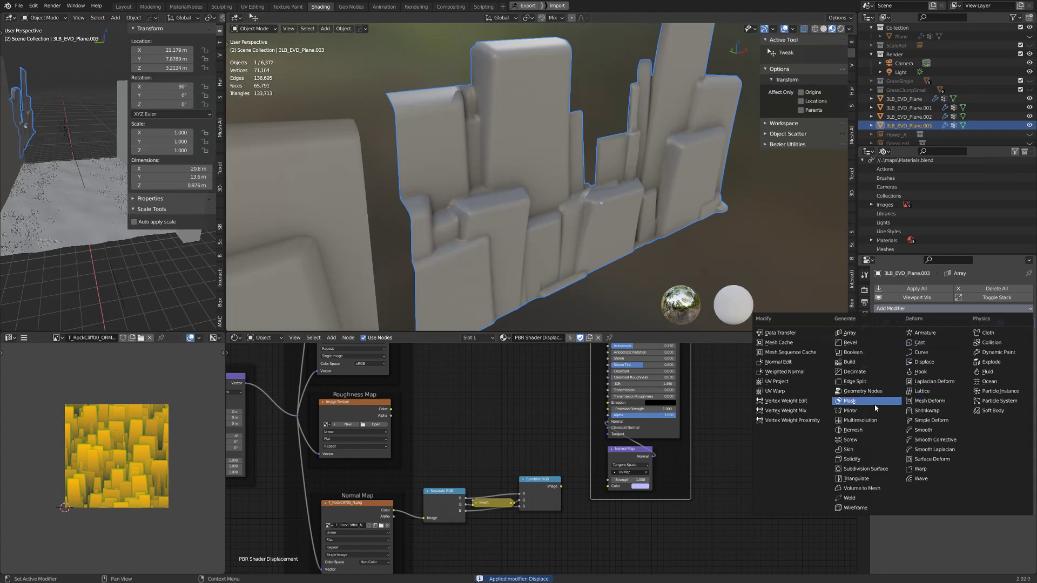
left_click(869, 373)
middle_click_drag(682, 214, 643, 216)
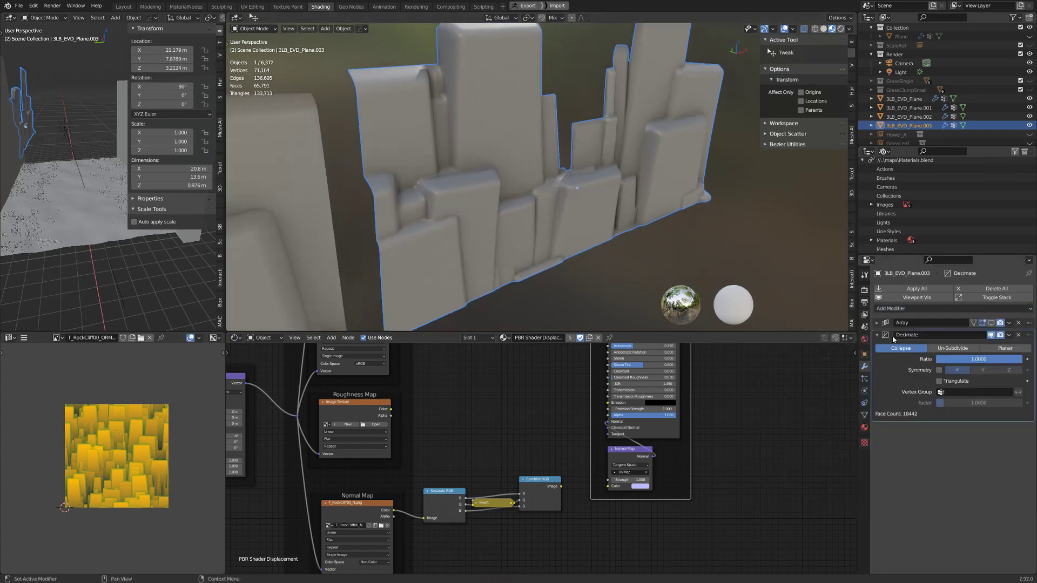
key("q")
left_click(473, 157)
middle_click_drag(513, 186, 572, 194)
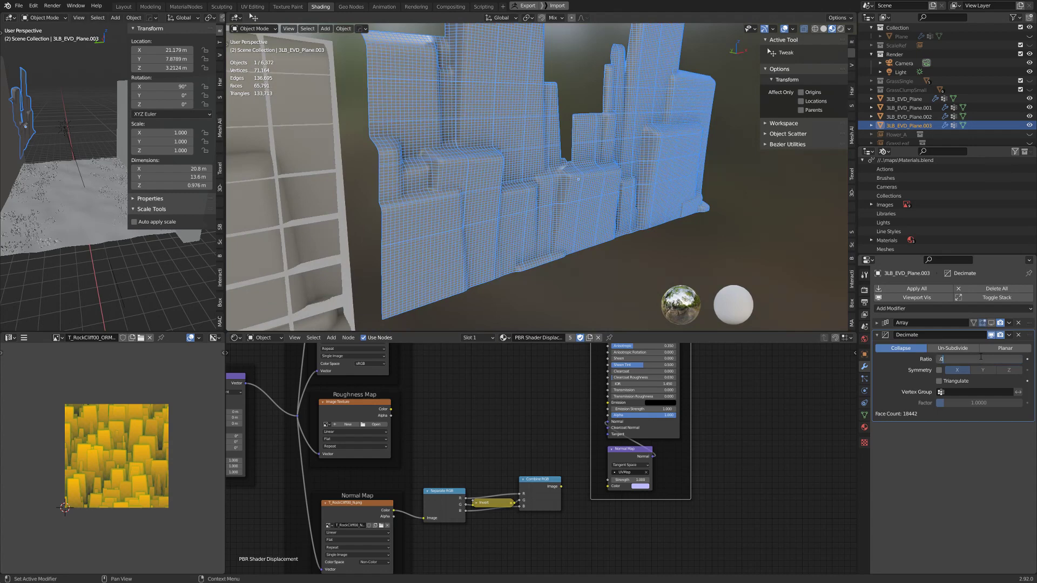
key("Return")
Hide the wireframe and set the Decimate ratio to 0.3163 on the displaced cliff plane.
scroll(528, 173, "up", 4)
key("q")
left_click(526, 174)
middle_click_drag(526, 174, 491, 199)
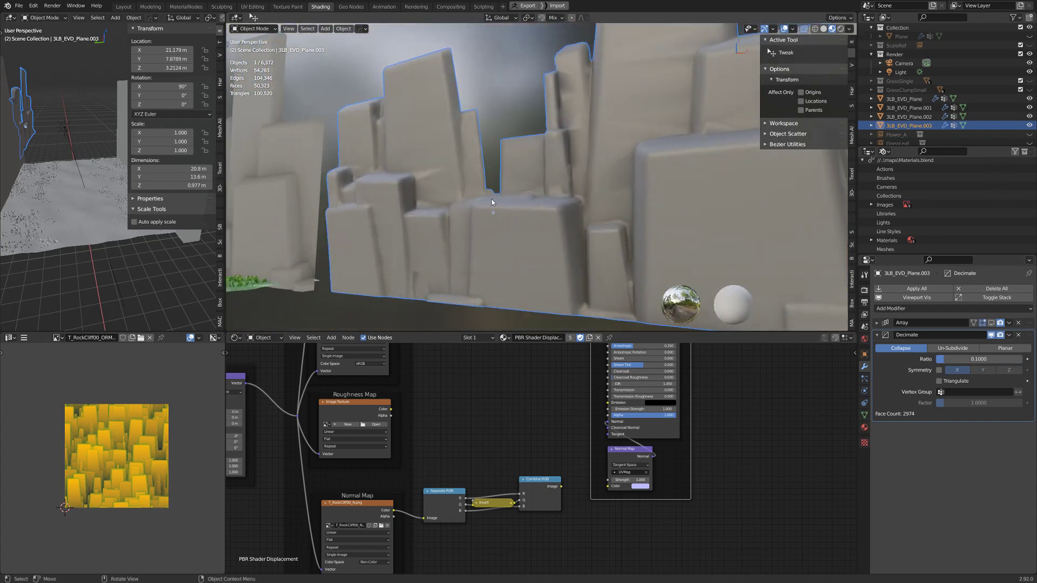
left_click(962, 358)
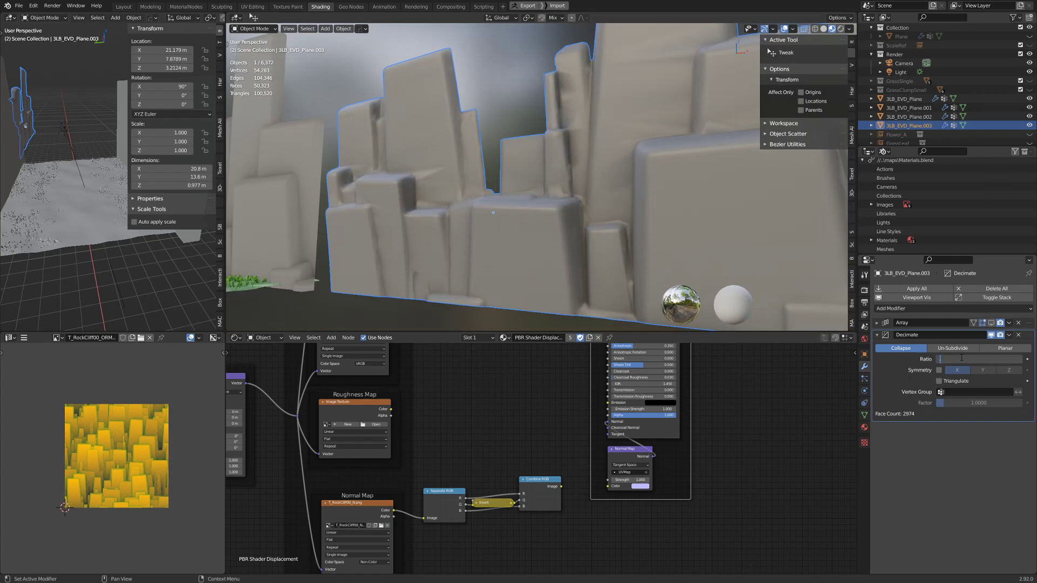
key("Return")
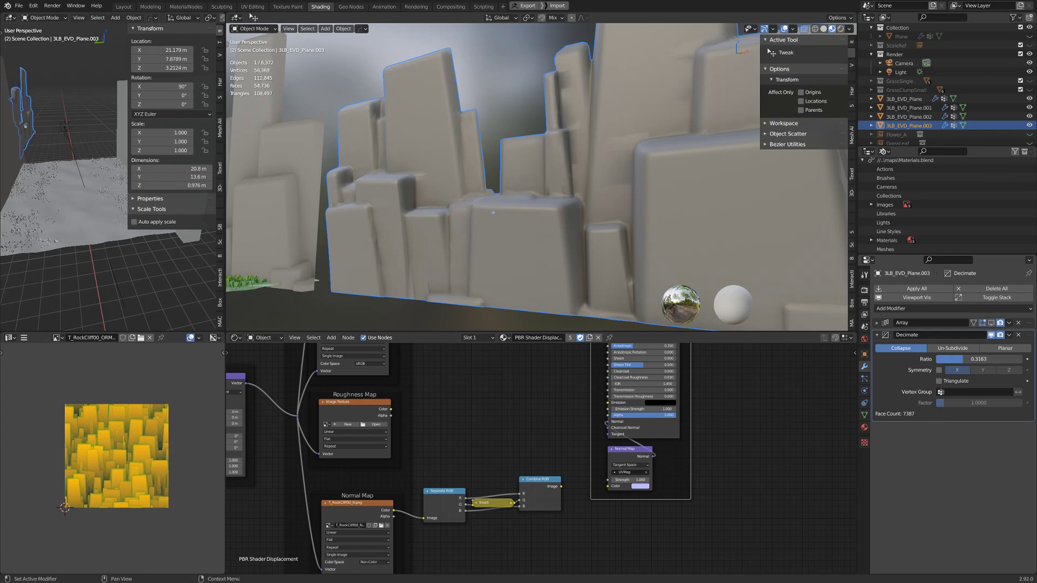
With the wireframe shown, lower the Decimate ratio to 0.0605, and hide the wireframe again.
mouse_move(562, 186)
middle_mouse_down()
mouse_move(510, 193)
mouse_move(356, 173)
mouse_move(484, 195)
mouse_move(425, 232)
mouse_move(482, 203)
mouse_move(520, 229)
mouse_move(544, 224)
mouse_move(565, 197)
mouse_move(466, 207)
mouse_move(599, 182)
mouse_move(564, 181)
mouse_move(592, 199)
mouse_move(562, 201)
middle_mouse_up()
scroll(427, 180, "up", 4)
key("q")
left_click(564, 183)
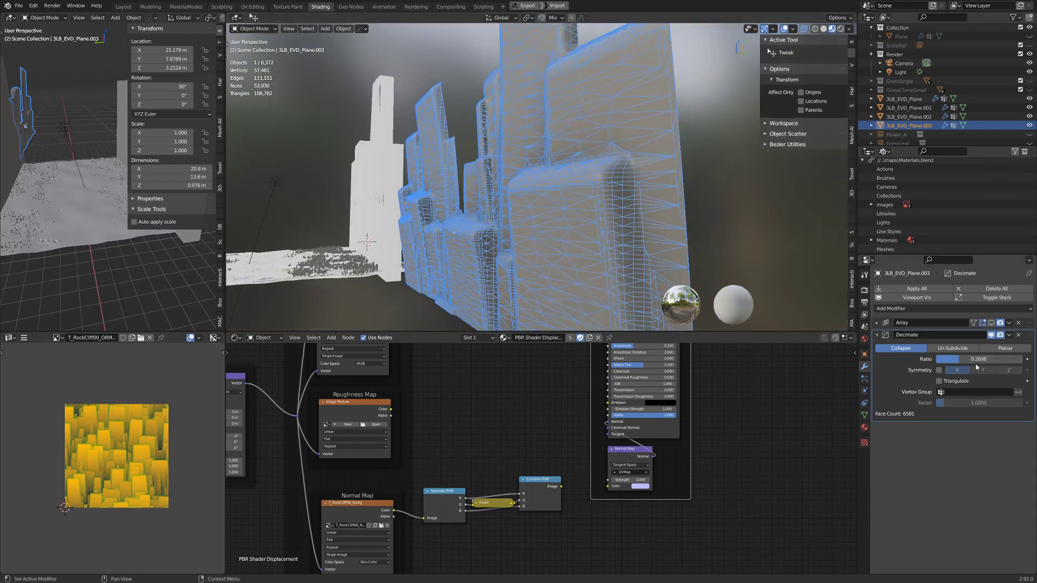
left_click_drag(979, 359, 961, 359)
key("q")
left_click(470, 166)
Deselect everything and compare the decimated cliff plane with the shader-displaced cliffs from near and far.
middle_click_drag(470, 168, 582, 181, "shift")
scroll(480, 180, "down", 3)
scroll(507, 189, "up", 3)
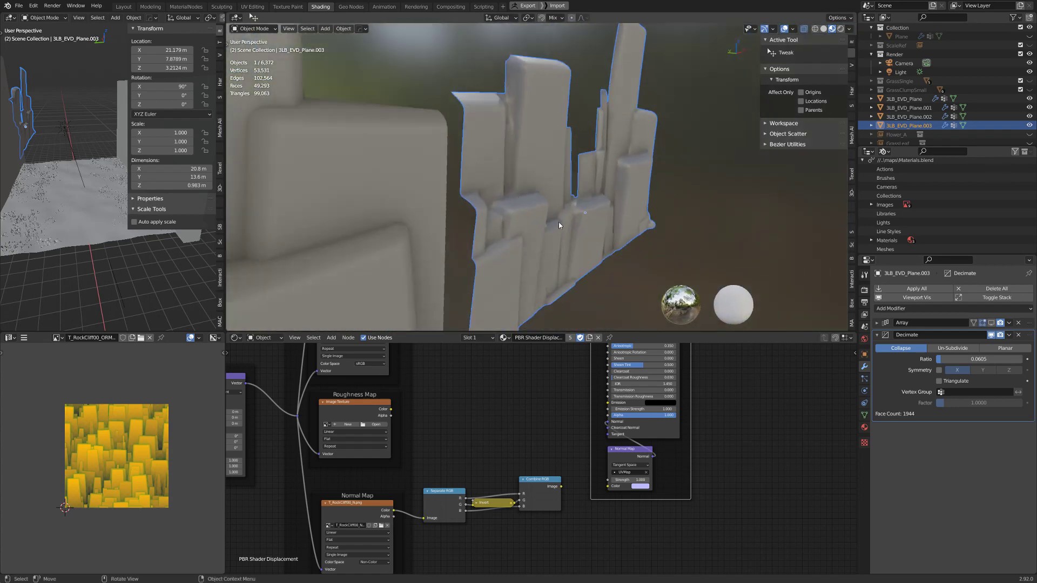
scroll(501, 453, "down", 5)
middle_click_drag(442, 447, 477, 472)
scroll(552, 225, "down", 2)
key("alt+a")
middle_click_drag(553, 225, 571, 196)
scroll(572, 192, "down", 2)
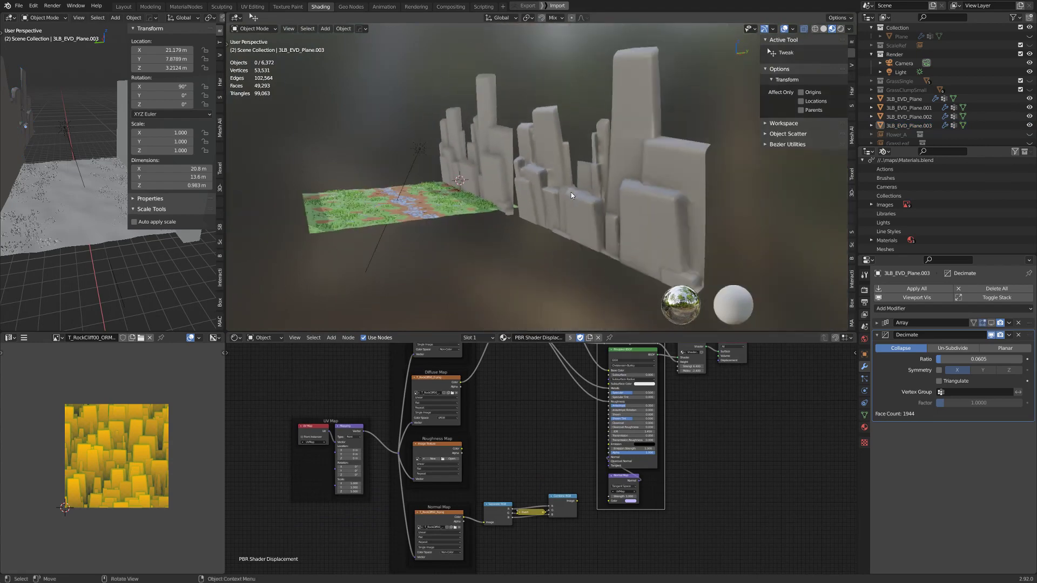
scroll(576, 189, "down", 1, "alt")
mouse_move(575, 189)
middle_mouse_down()
mouse_move(511, 218)
mouse_move(618, 222)
mouse_move(575, 182)
middle_mouse_up()
key("q")
left_click(579, 161)
scroll(576, 164, "up", 3)
key("shift+z")
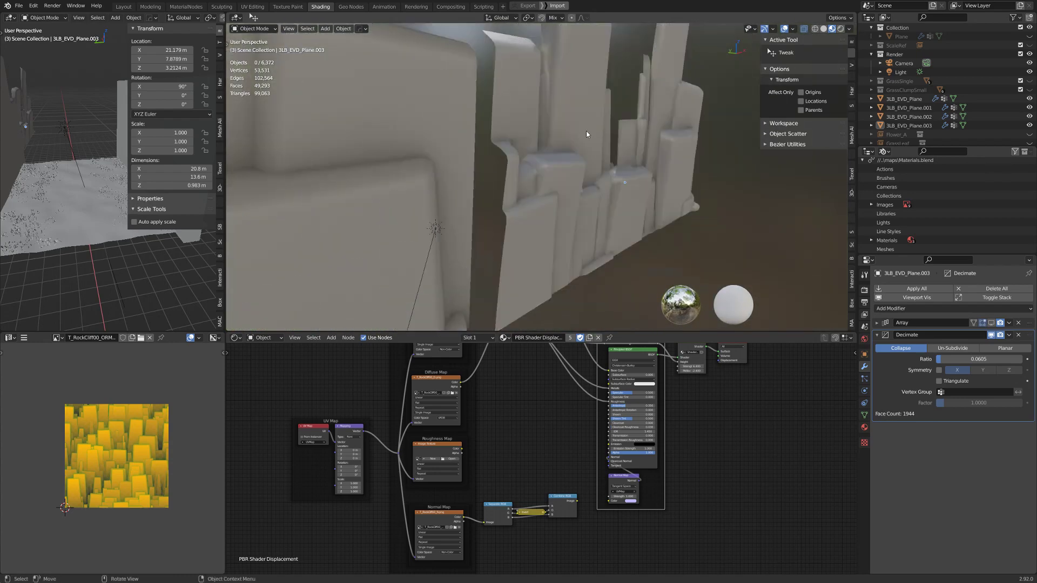
middle_click_drag(612, 57, 582, 146)
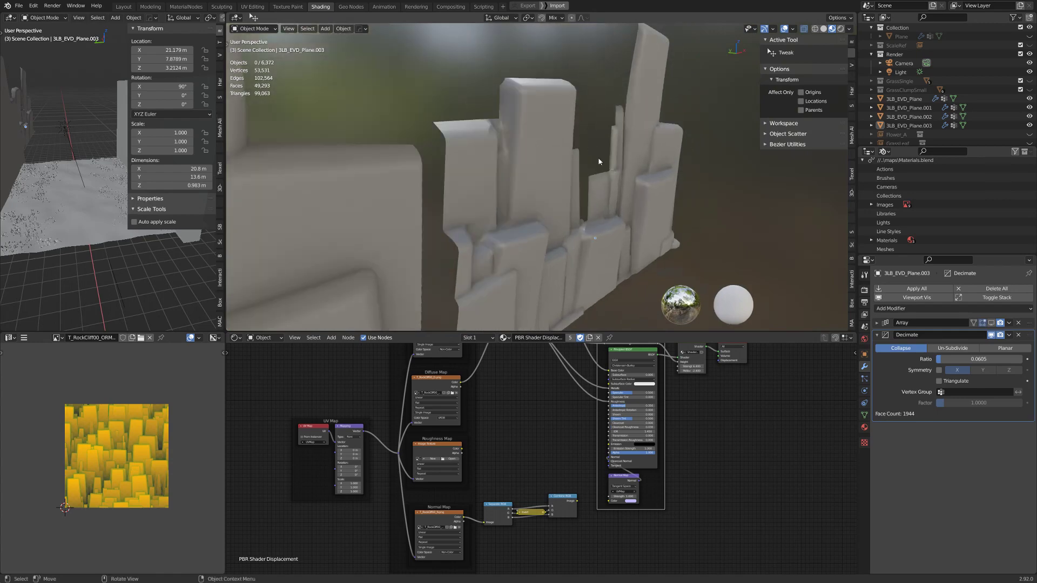
middle_click_drag(631, 61, 495, 148)
Try shifting the flat cliff wall's UVs across the rock texture in Edit Mode.
left_click(483, 154)
scroll(483, 155, "down", 10)
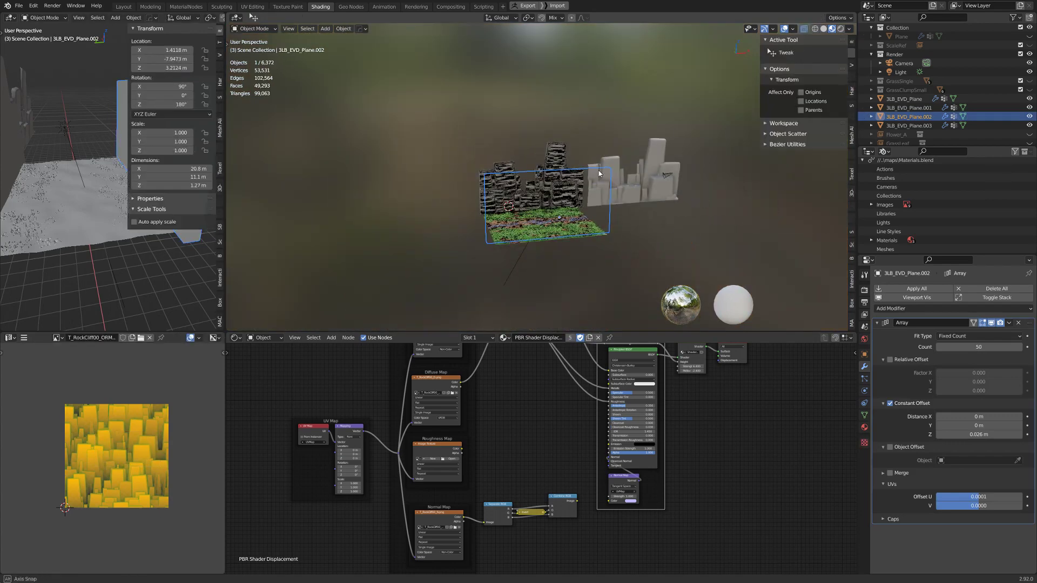
scroll(579, 178, "up", 10)
key("Tab")
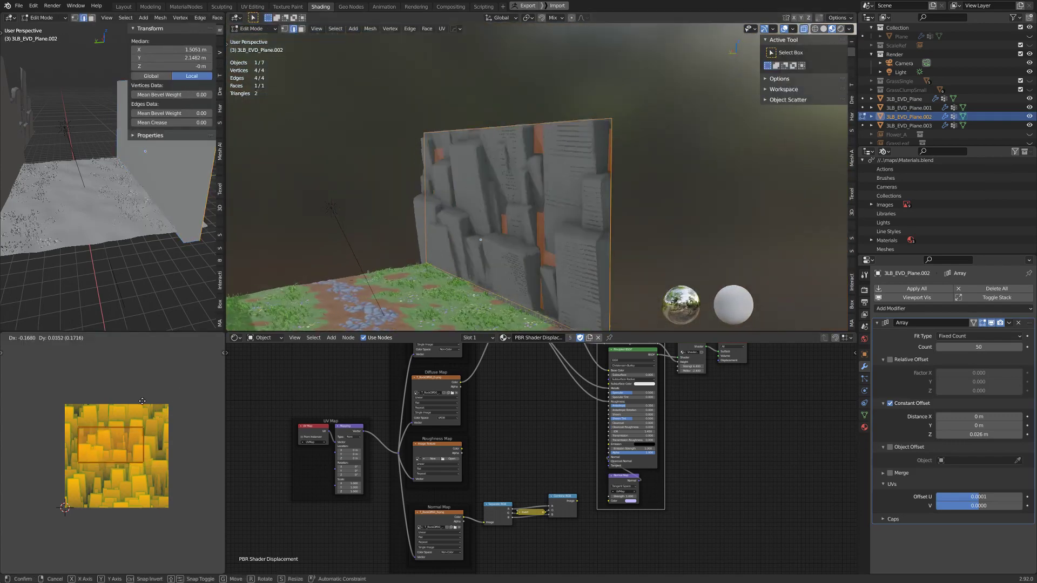
key("Tab")
Duplicate the flat cliff wall along X to about 23.7 m and disable the copy's Array modifier in the viewport.
scroll(527, 173, "down", 5)
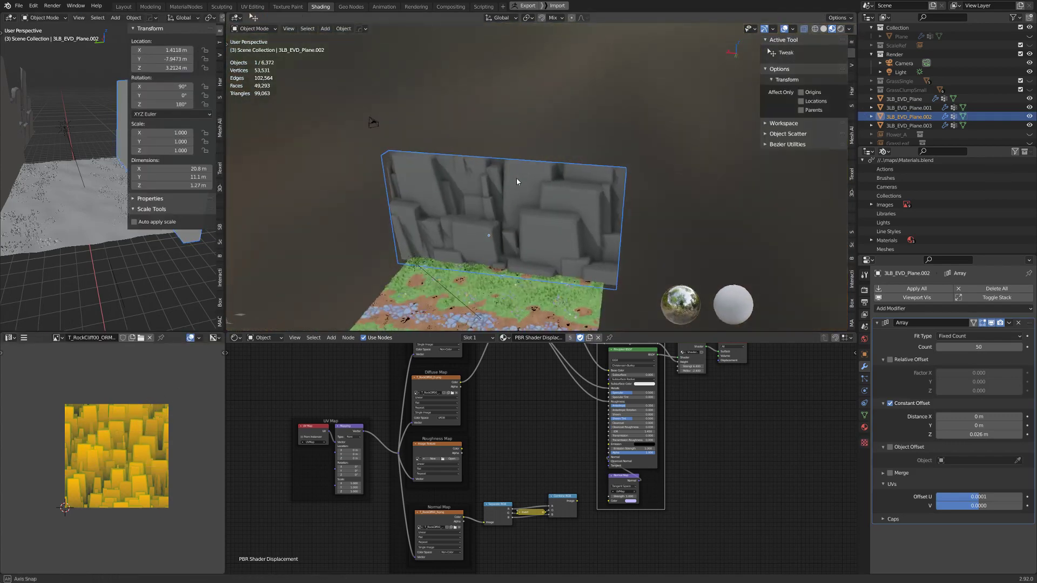
key("shift+d")
key("x")
left_click(411, 187)
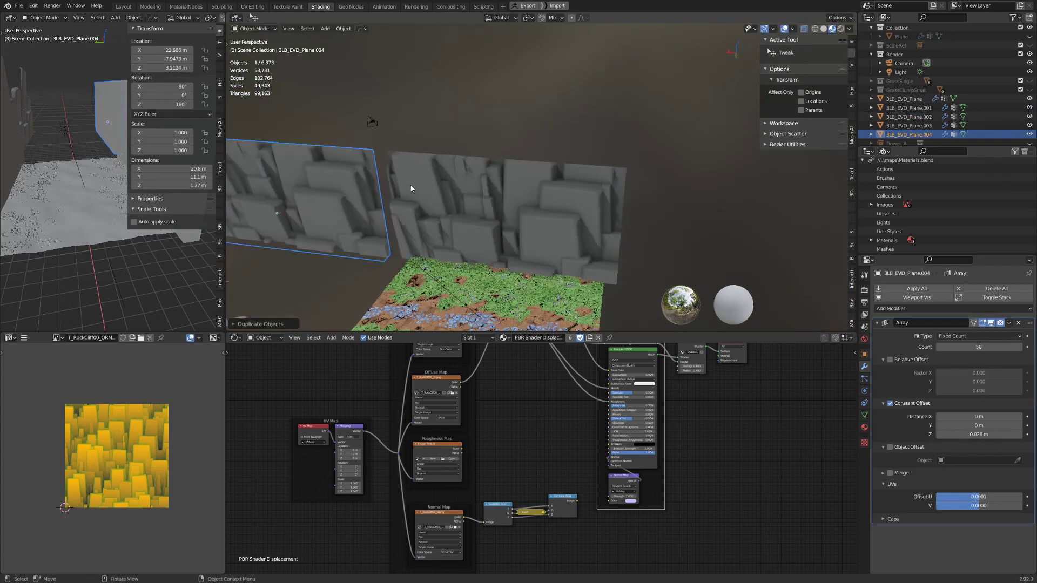
scroll(508, 190, "up", 2)
middle_click_drag(410, 187, 536, 134, "shift")
left_click(992, 323)
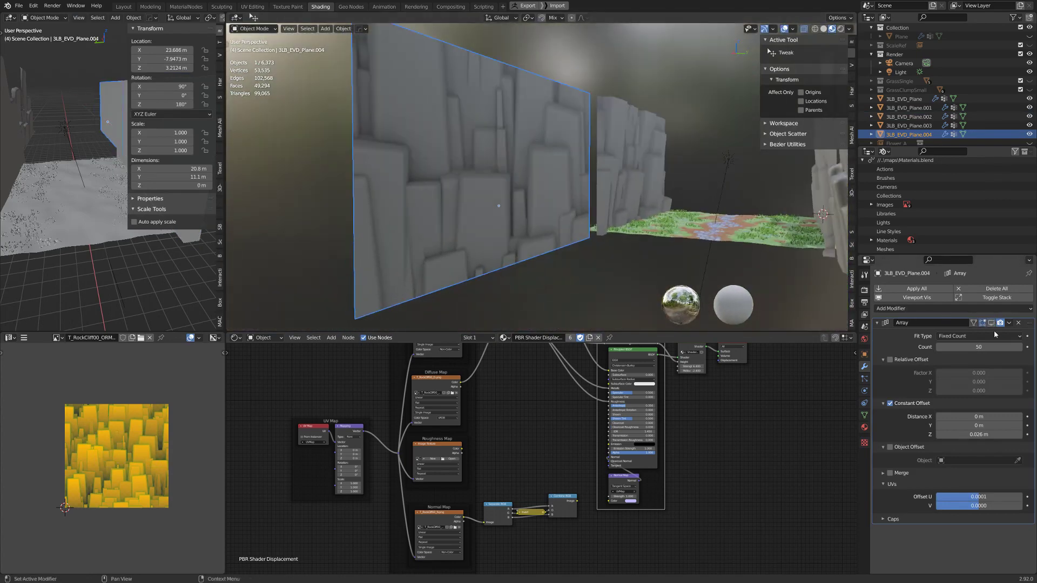
left_click(887, 323)
Add a Displace modifier to the duplicated flat wall, using the texture named Texture with UV coordinates.
left_click(925, 309)
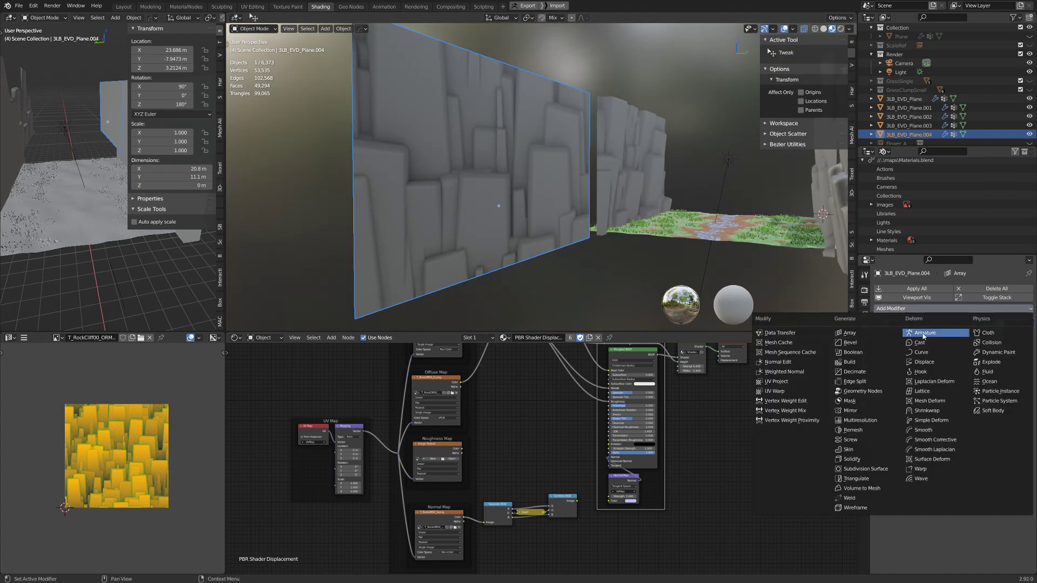
left_click(934, 361)
left_click(882, 348)
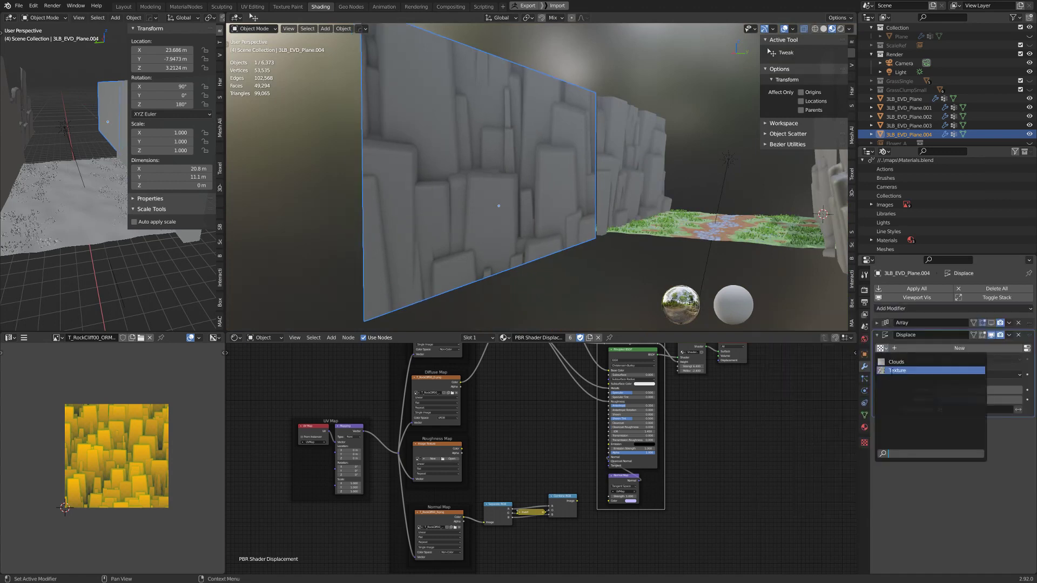
left_click(894, 371)
left_click(954, 359)
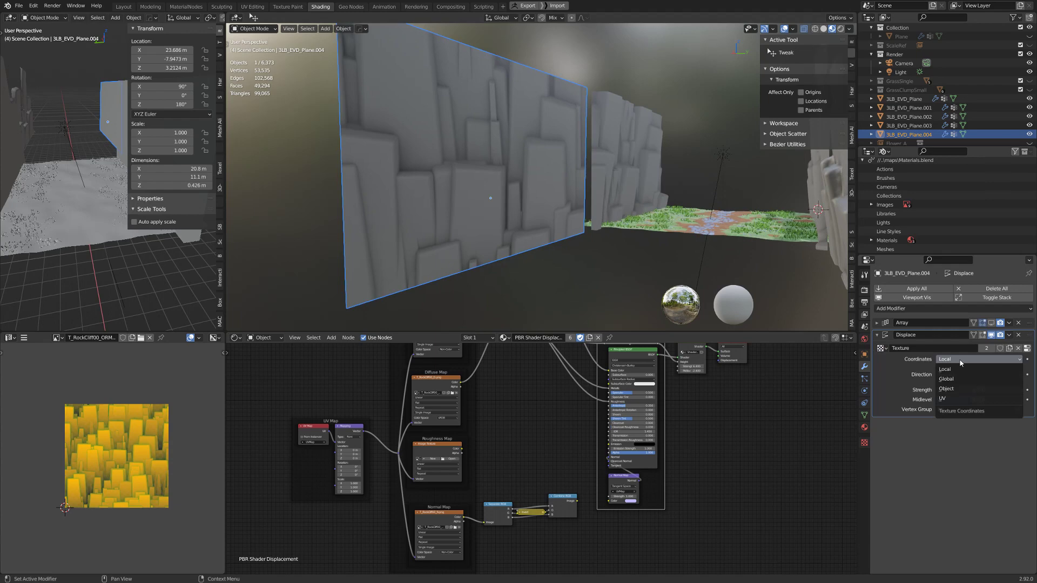
left_click(954, 400)
Add a vertical loop cut through the middle of the duplicated cliff wall in Edit Mode and return to Object Mode.
key("Tab")
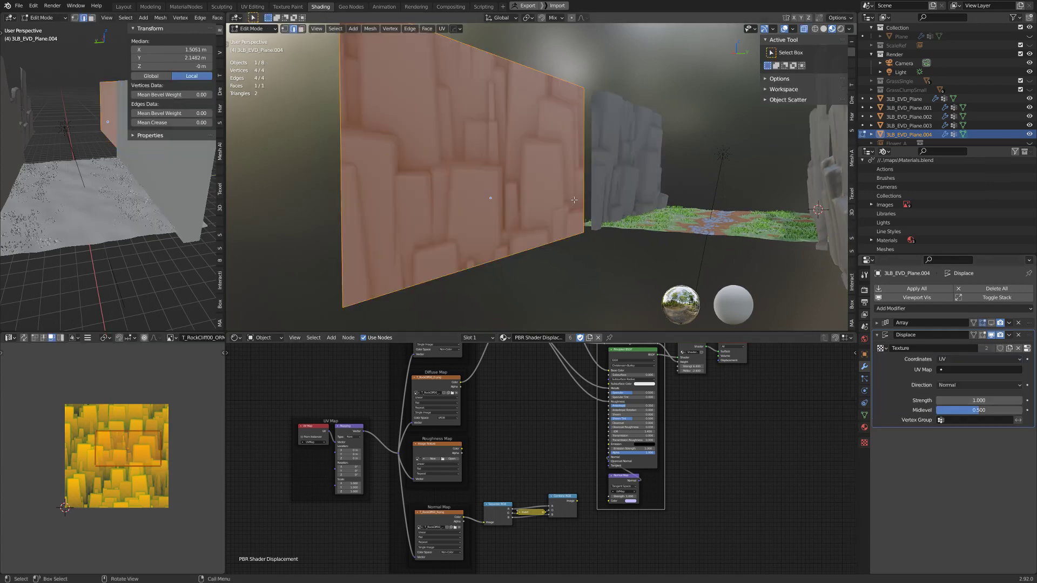
middle_click_drag(572, 199, 495, 73)
key("ctrl+r")
scroll(495, 73, "up", 1)
left_click(494, 73)
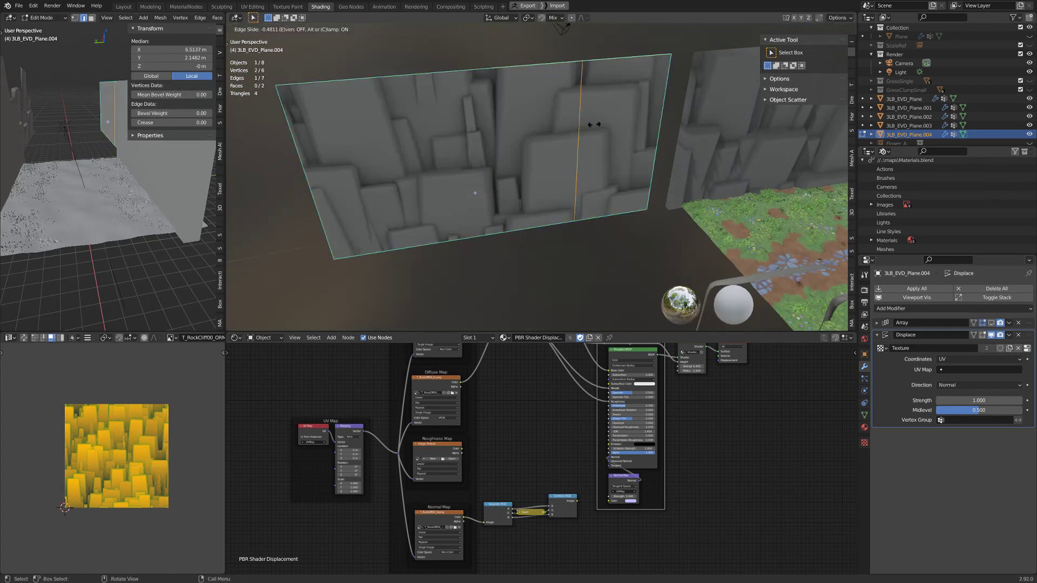
left_click(518, 152)
middle_click_drag(517, 156, 580, 150)
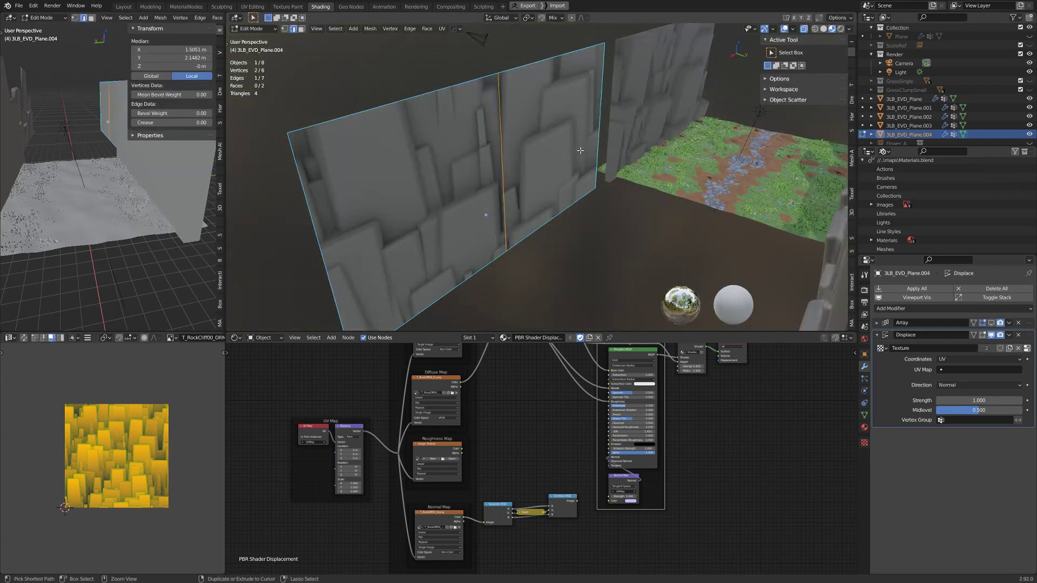
key("a")
key("Tab")
Select only the duplicated cliff wall and dice it along X and Y with 219 segments using HOps Dice.
key("a")
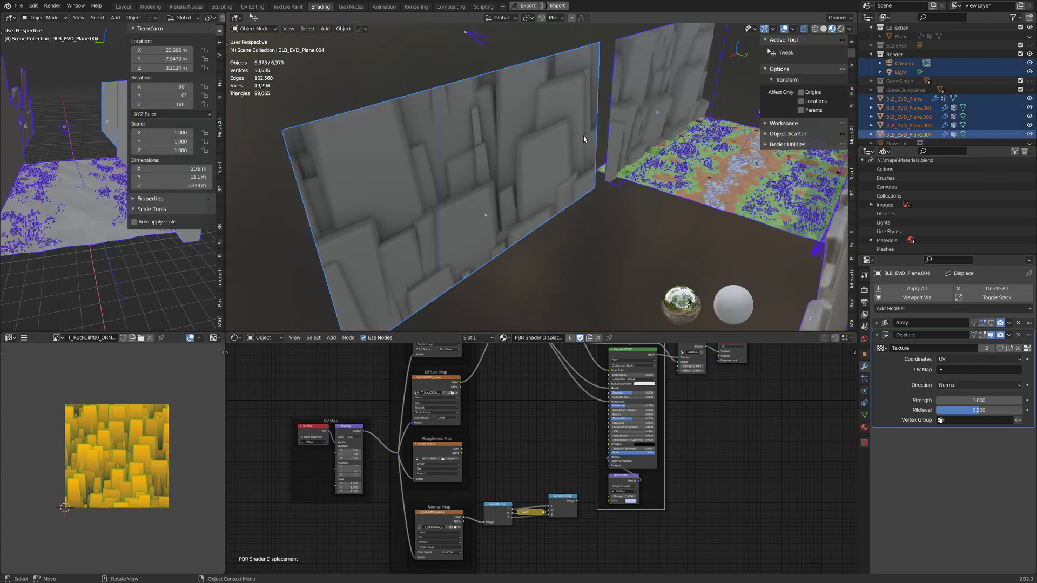
key("a")
left_click(561, 131)
key("q")
mouse_move(560, 131)
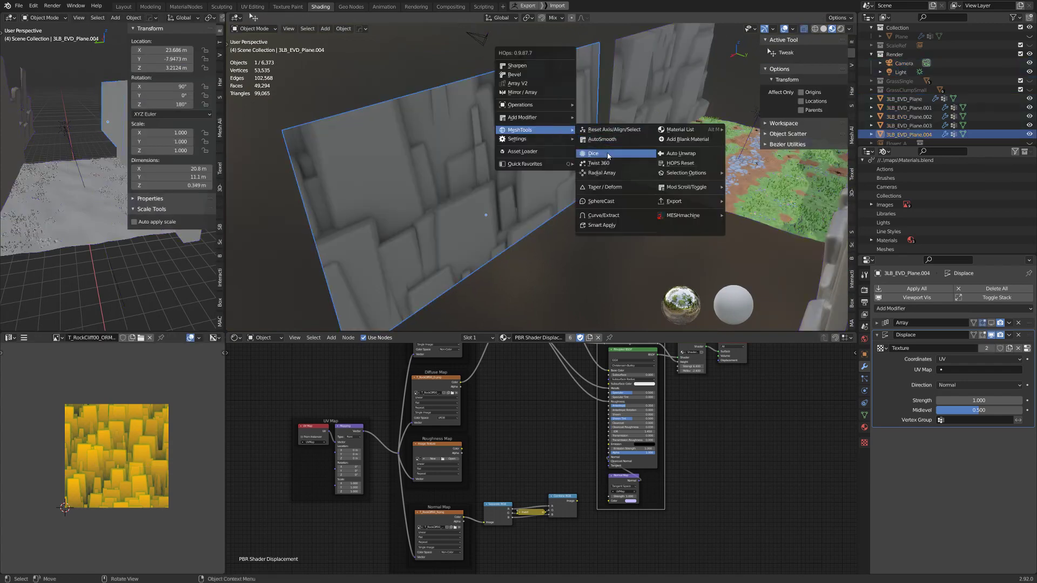
left_click(606, 153)
key("x")
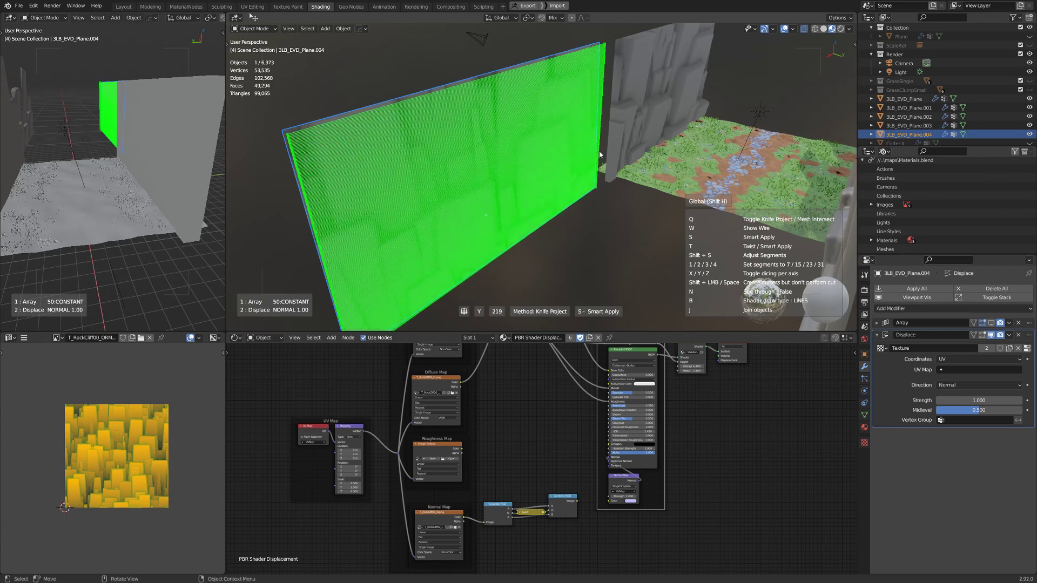
key("x")
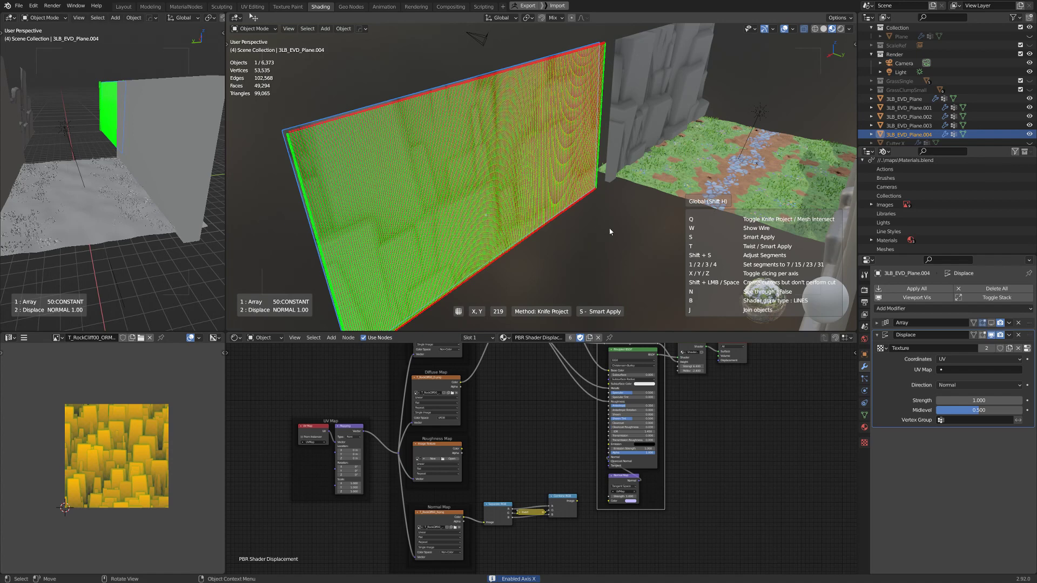
left_click(571, 263)
Inspect the diced wall's displaced surface up close with the wireframe overlay on, and hide the overlay again.
scroll(536, 244, "up", 5)
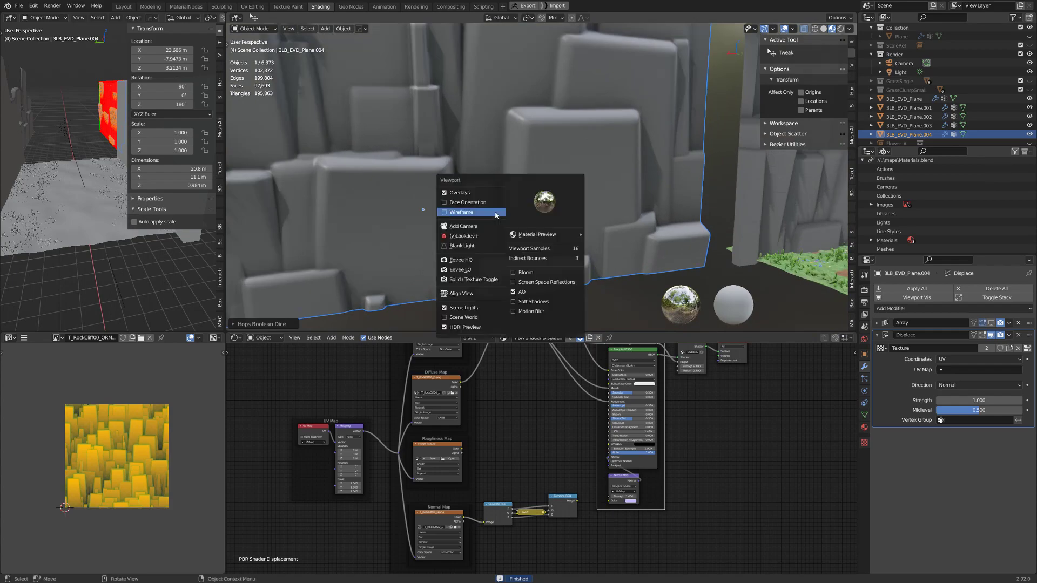
key("alt+v")
left_click(496, 214)
middle_click_drag(495, 214, 599, 207, "shift")
key("alt+v")
left_click(573, 238)
scroll(574, 238, "down", 4)
left_click(530, 213)
left_click(531, 195)
Select the whole diced wall in Edit Mode and shift its UVs across the rock texture.
key("Tab")
key("a")
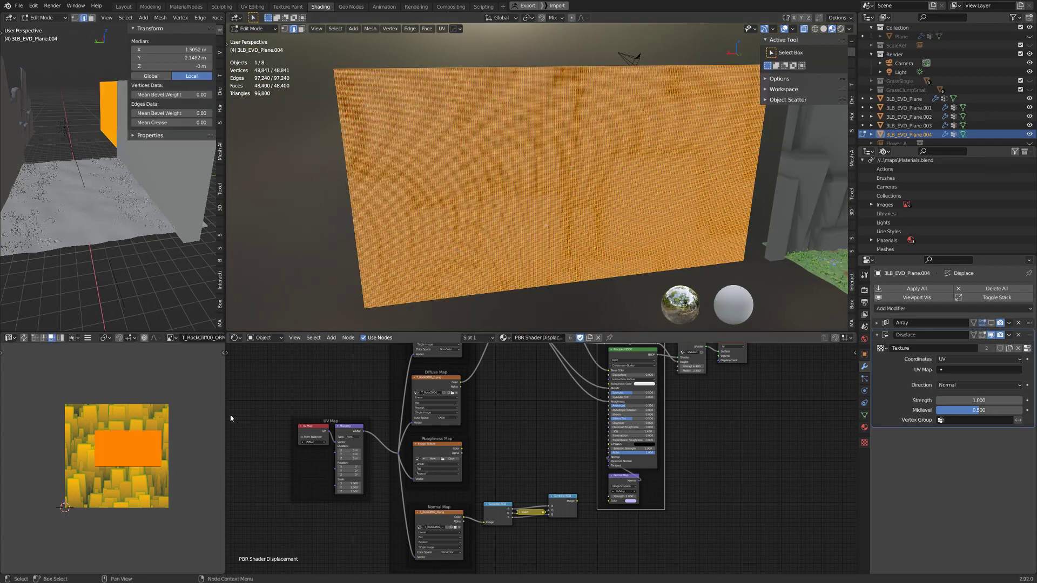
key("Home")
key("g")
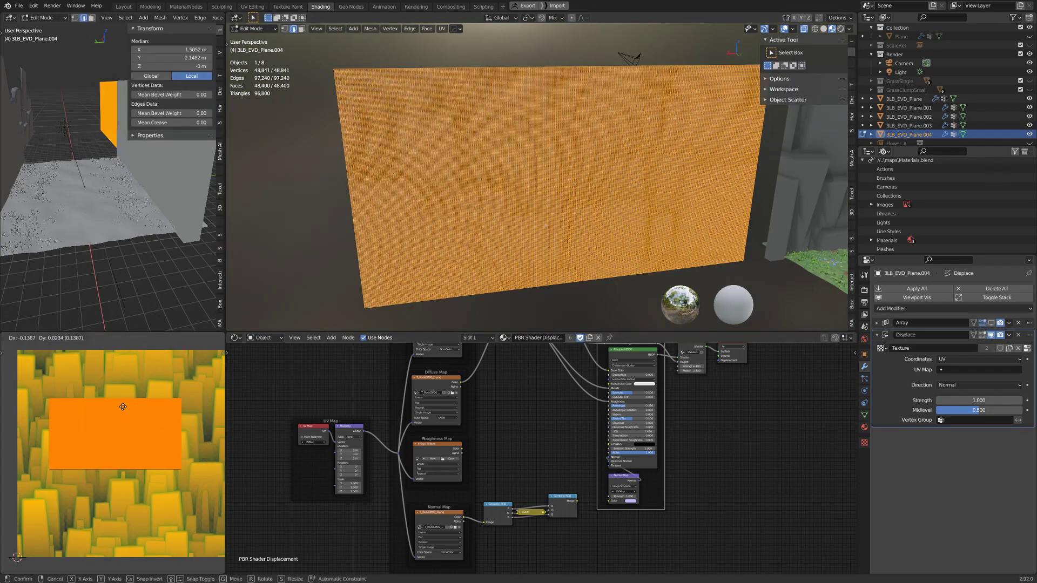
left_click(122, 409)
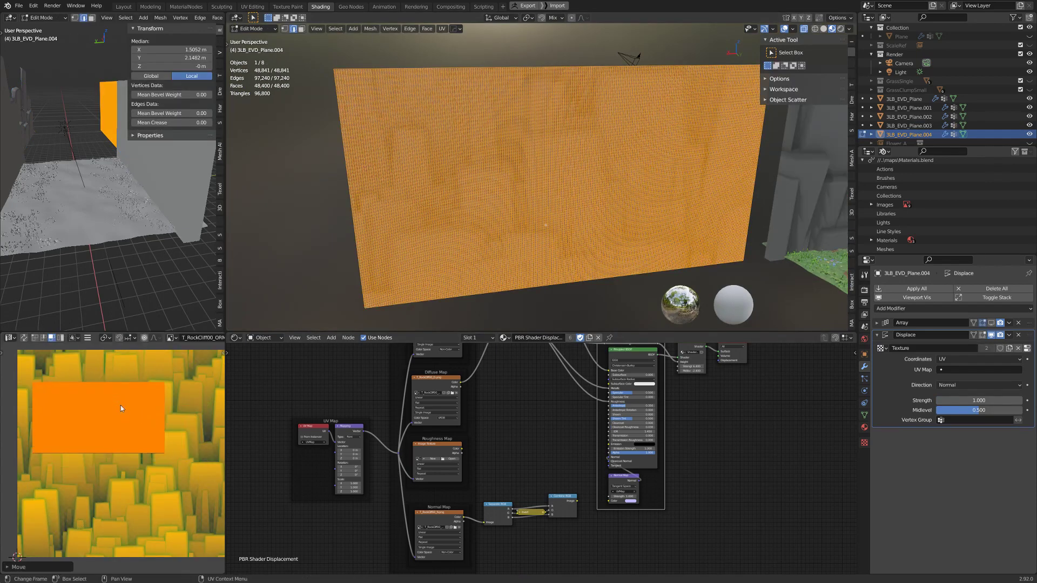
Enable the Displace modifier's Edit Mode display and shift the diced wall's UVs to different rocks in the texture.
left_click(983, 335)
middle_click_drag(622, 253, 544, 274)
key("g")
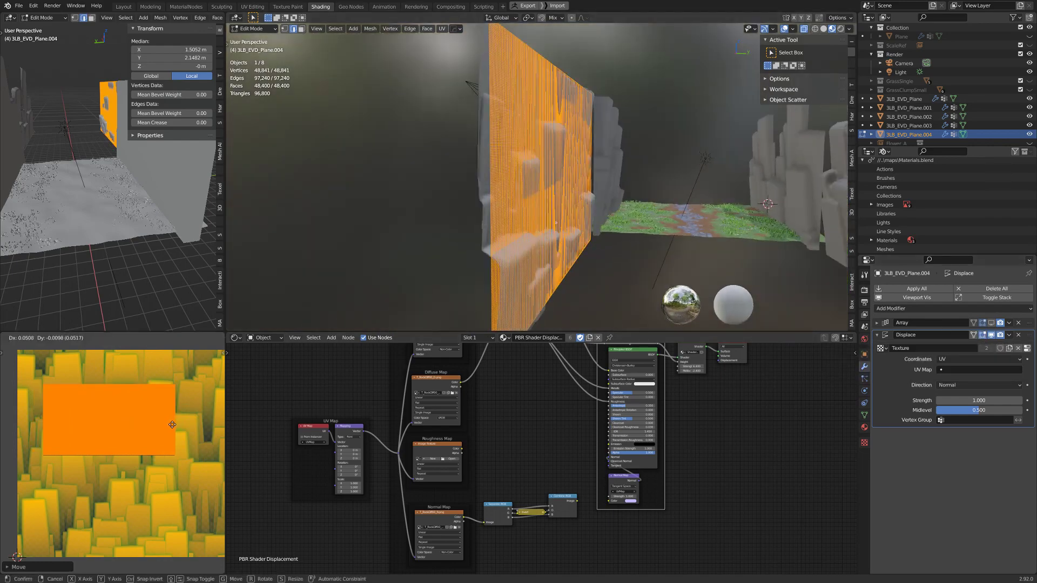
left_click(198, 452)
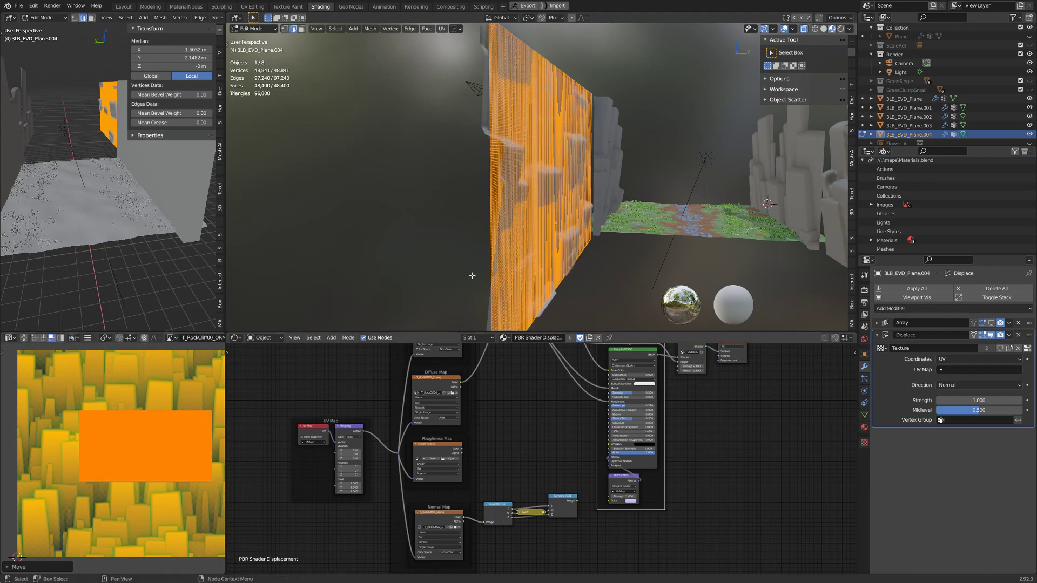
middle_click_drag(541, 259, 416, 278)
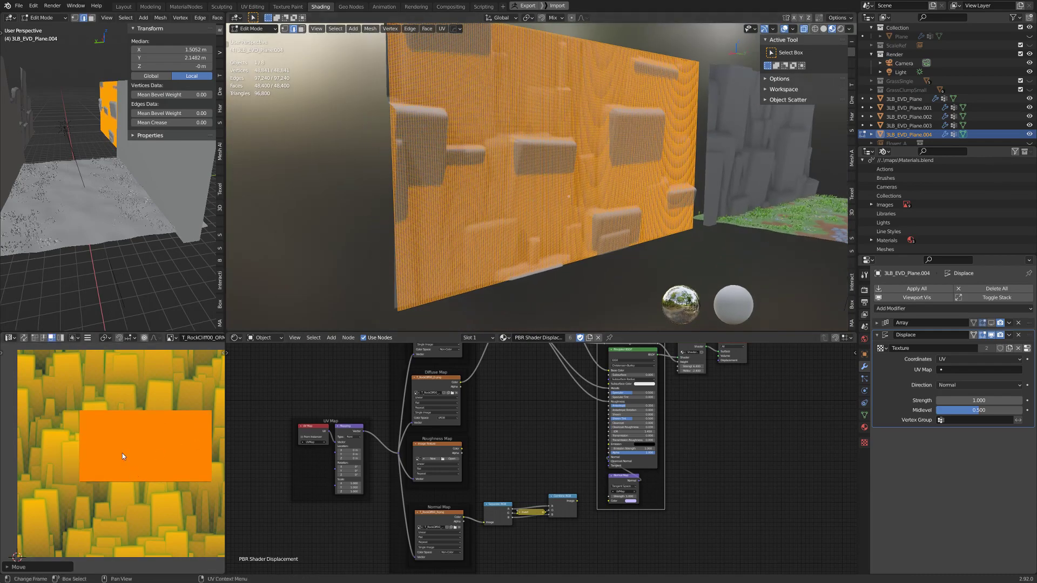
key("g")
left_click(139, 447)
Circle-select a narrow vertical patch of faces on the displaced wall, examine the grid density, and clear the selection.
scroll(431, 239, "up", 5)
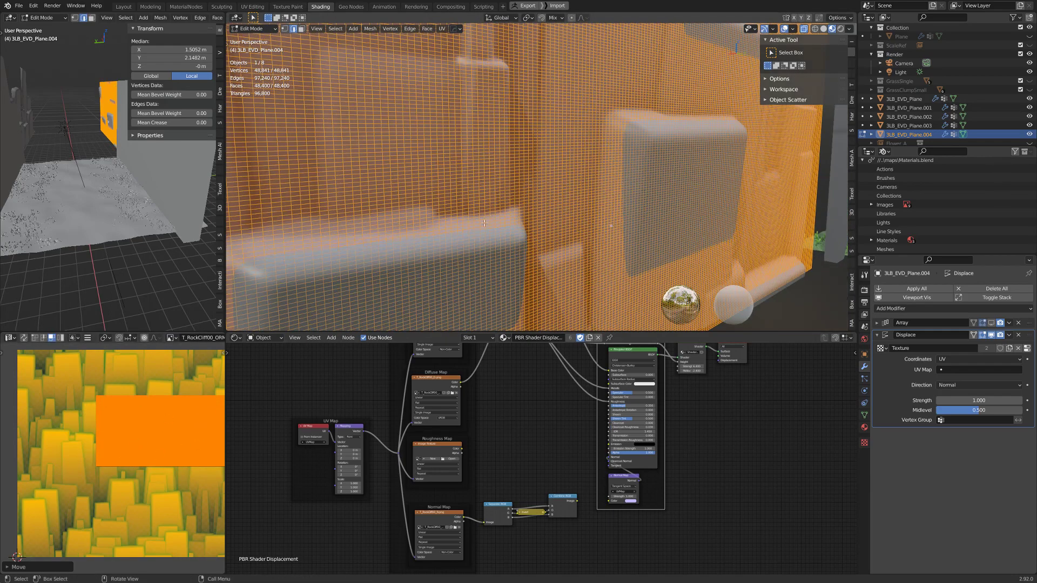
key("Tab")
middle_click_drag(421, 241, 431, 210)
key("Tab")
key("alt+a")
scroll(407, 128, "up", 4)
key("c")
left_click_drag(460, 135, 465, 214)
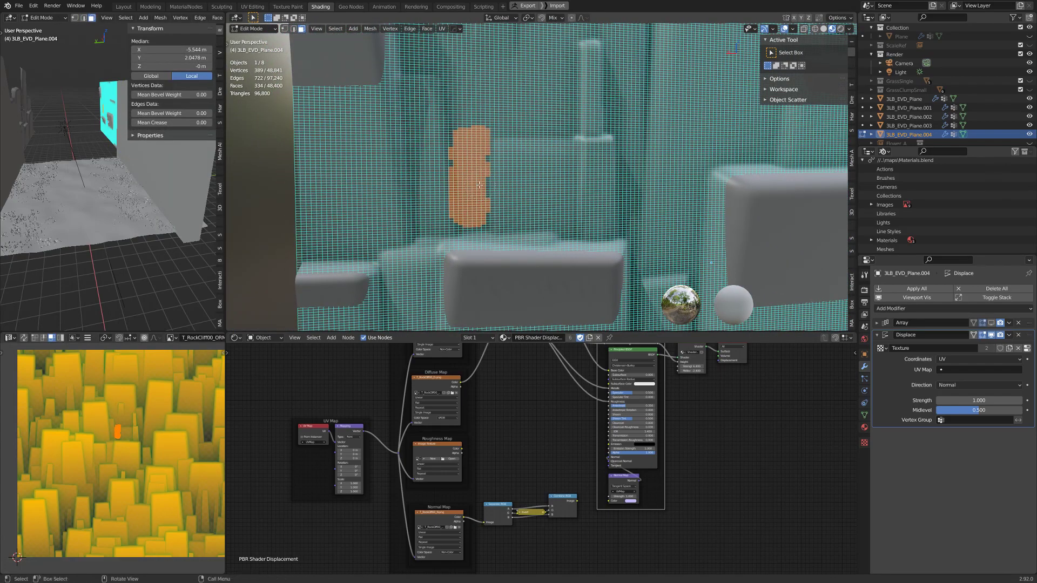
scroll(479, 185, "down", 5)
key("alt+a")
key("Tab")
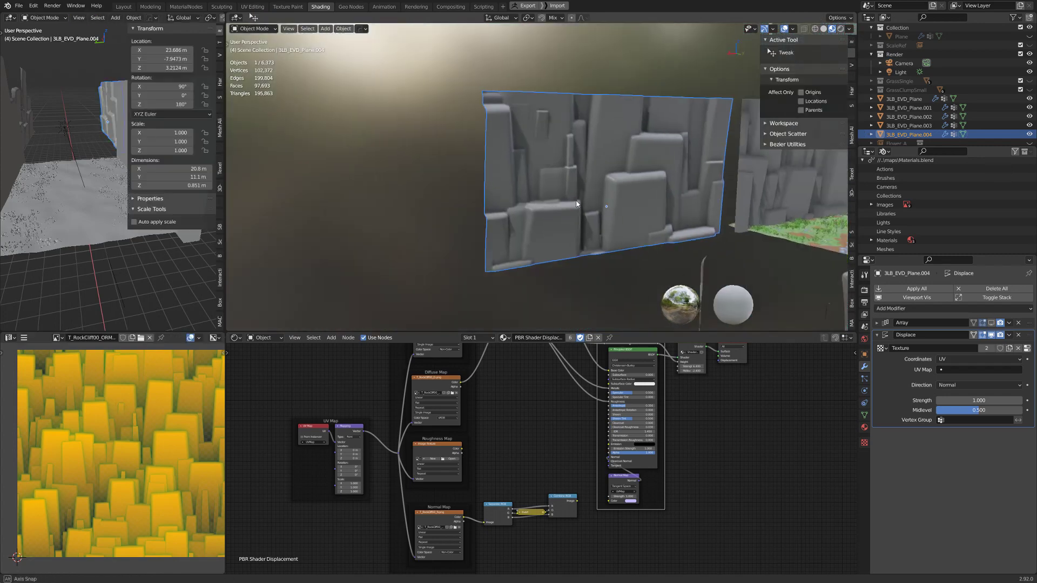
Apply the diced wall's Displace modifier and add a Decimate modifier to it.
scroll(541, 195, "up", 4)
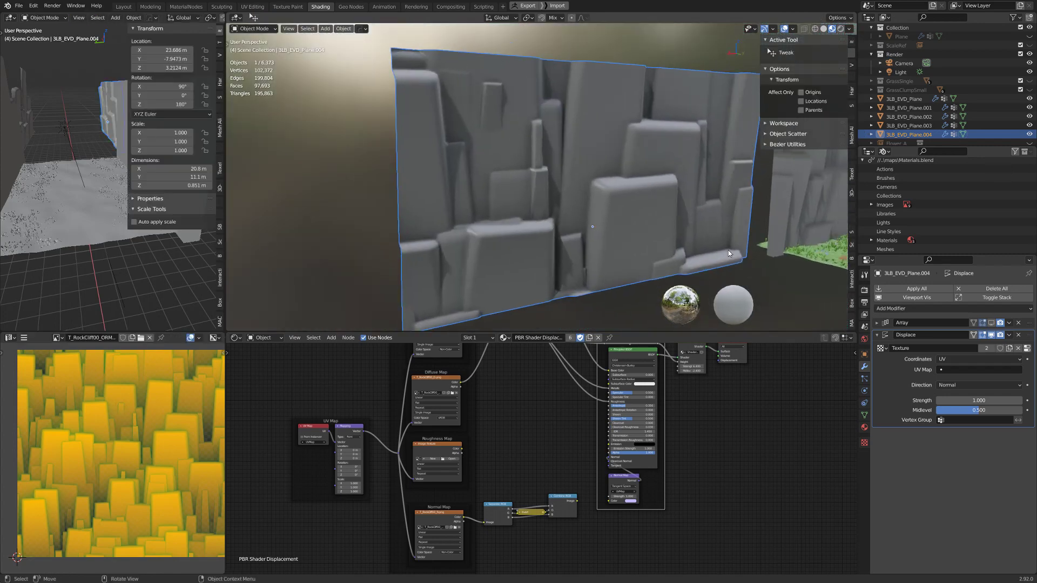
middle_click_drag(772, 257, 608, 196)
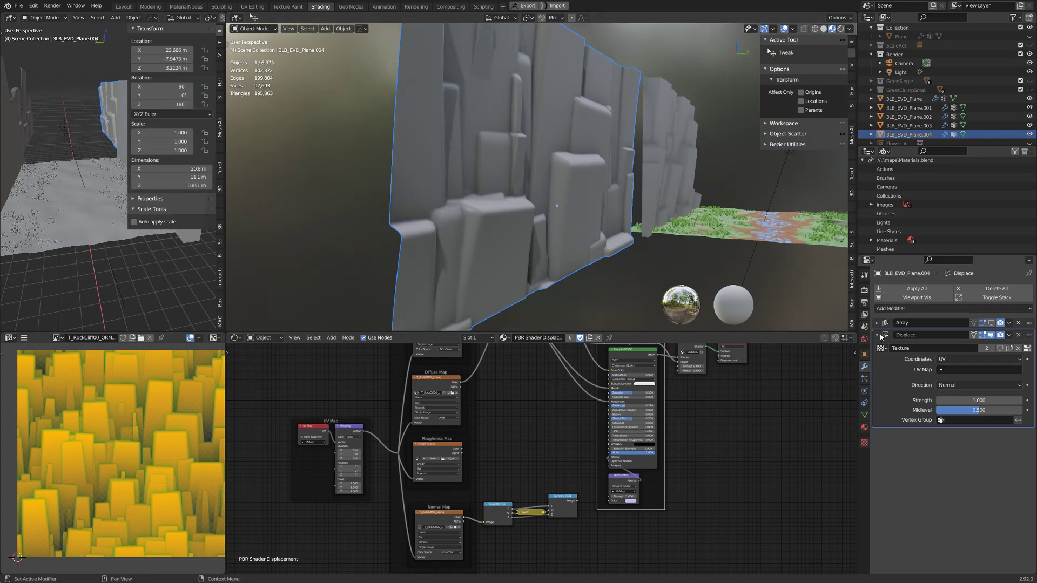
key("ctrl+a")
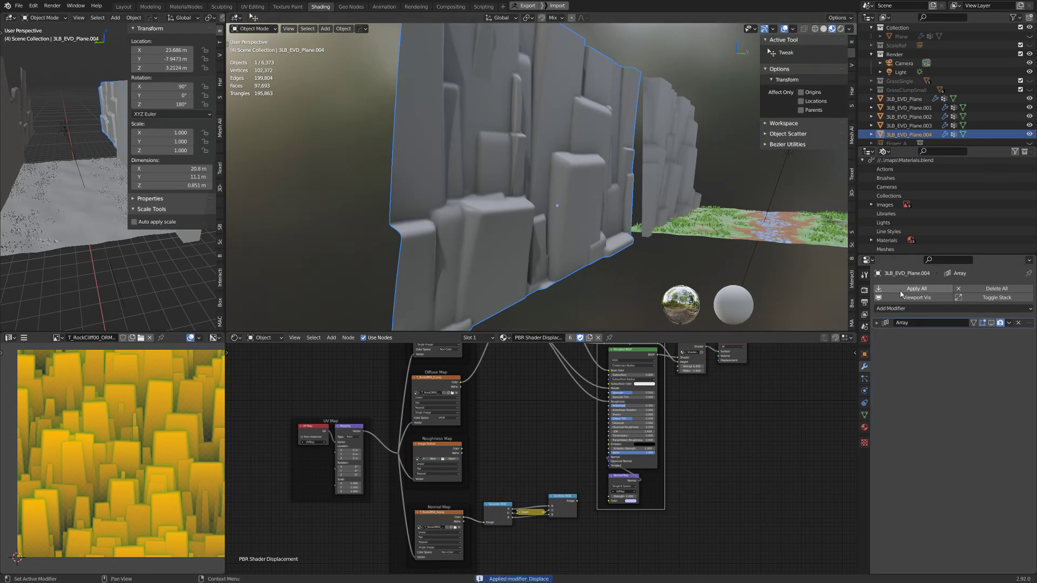
left_click(900, 308)
left_click(855, 371)
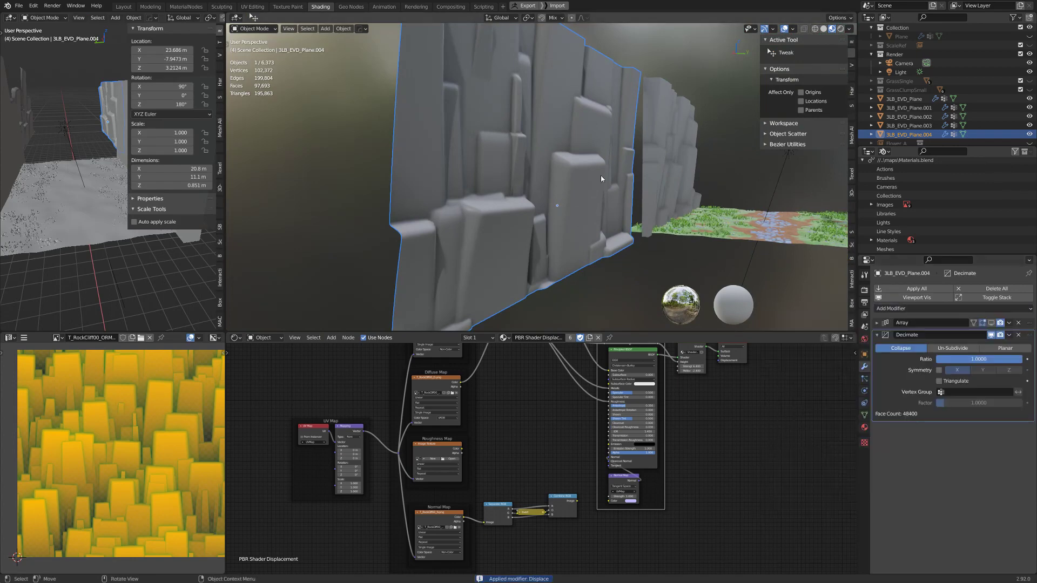
Set the Decimate ratio to 0.1 and turn on the wireframe overlay to examine the reduced mesh.
middle_click_drag(601, 176, 556, 178)
key("Tab")
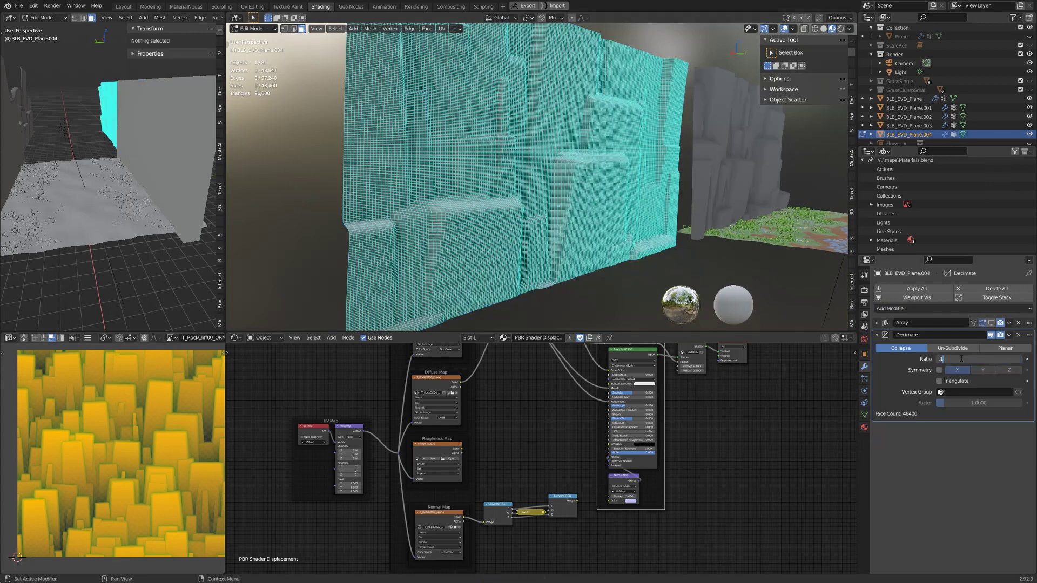
key("Tab")
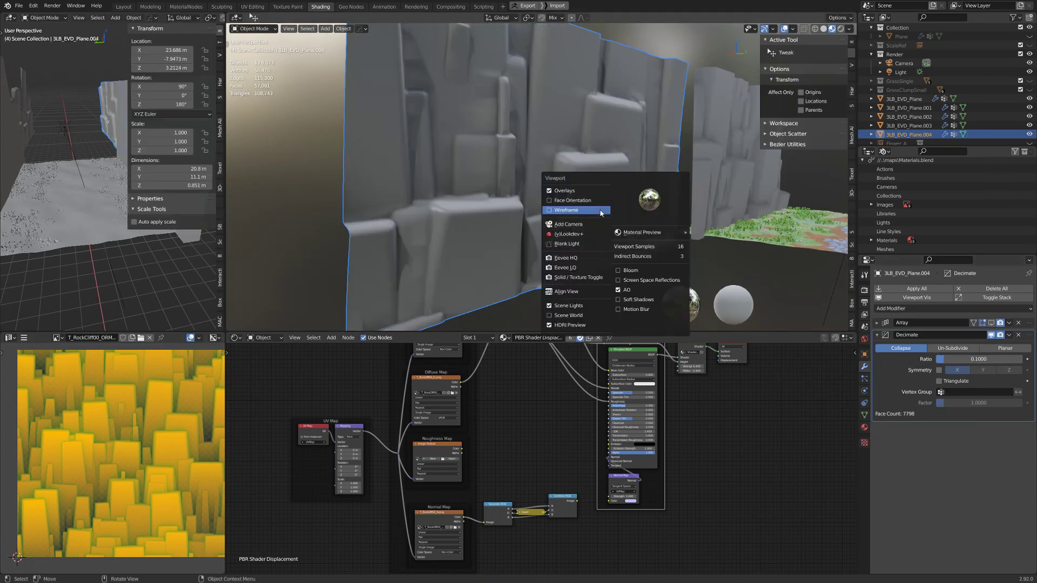
scroll(584, 216, "up", 5)
scroll(551, 218, "down", 4)
middle_click_drag(567, 209, 651, 242)
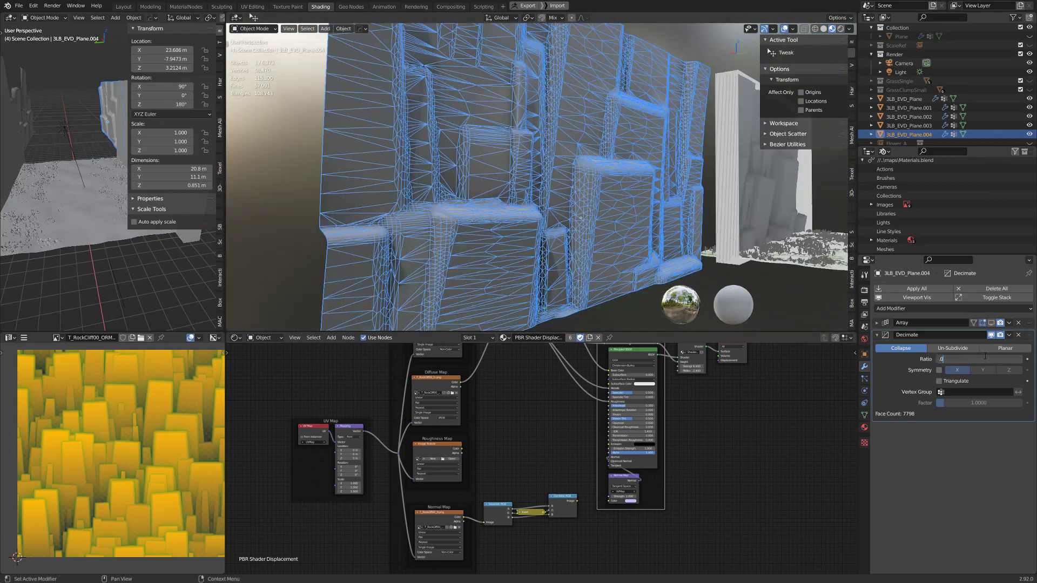
Set the Decimate ratio to 0.05 and hide the wireframe overlay.
key("Return")
middle_click_drag(530, 183, 535, 194)
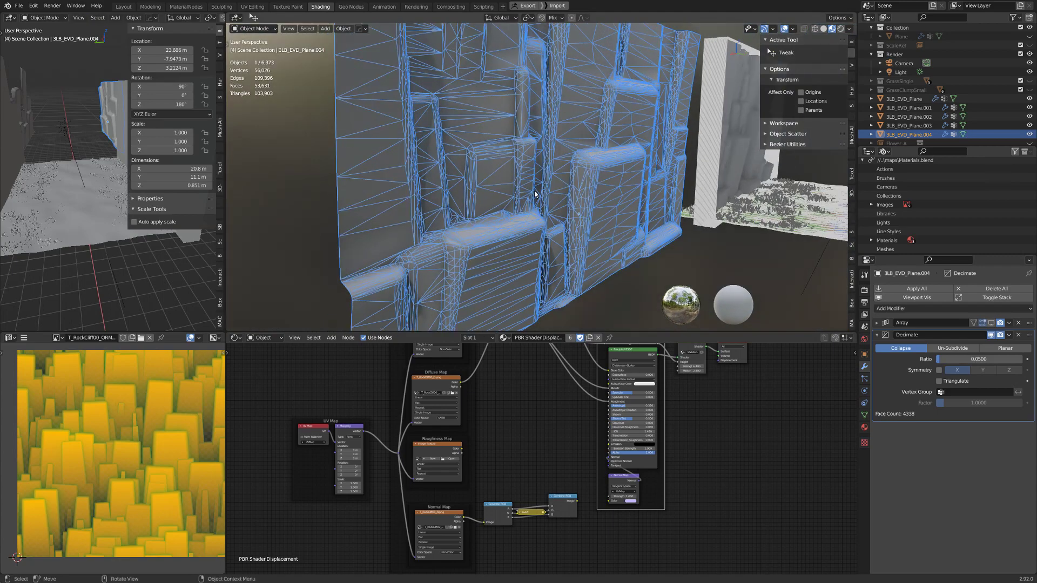
key("alt+v")
left_click(519, 191)
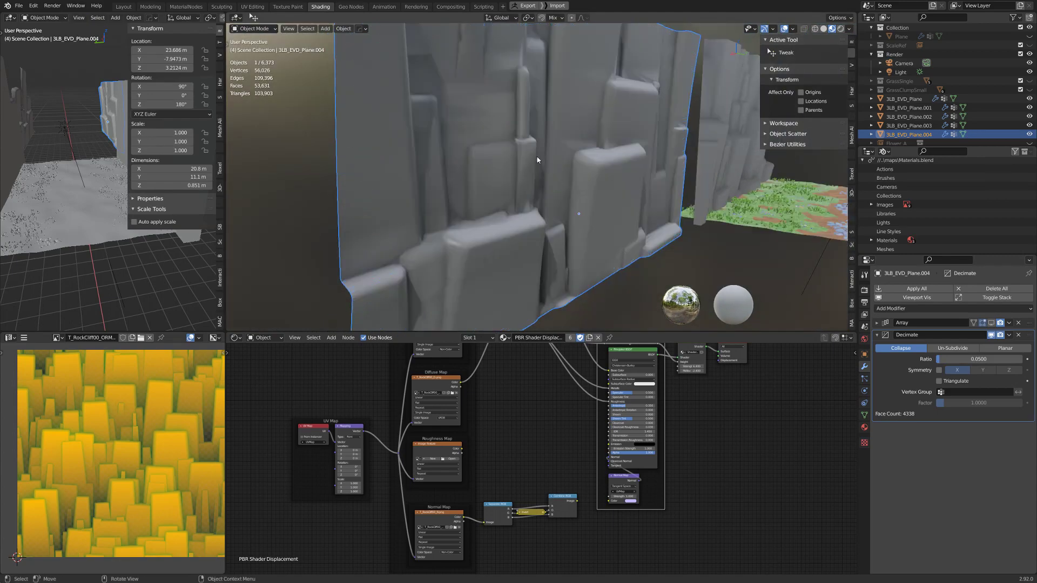
Compare the decimated wall's wireframe with its shaded look, deselecting everything and viewing it beside the shader-displaced cliffs.
key("shift+q")
left_click(538, 180)
scroll(494, 180, "down", 5)
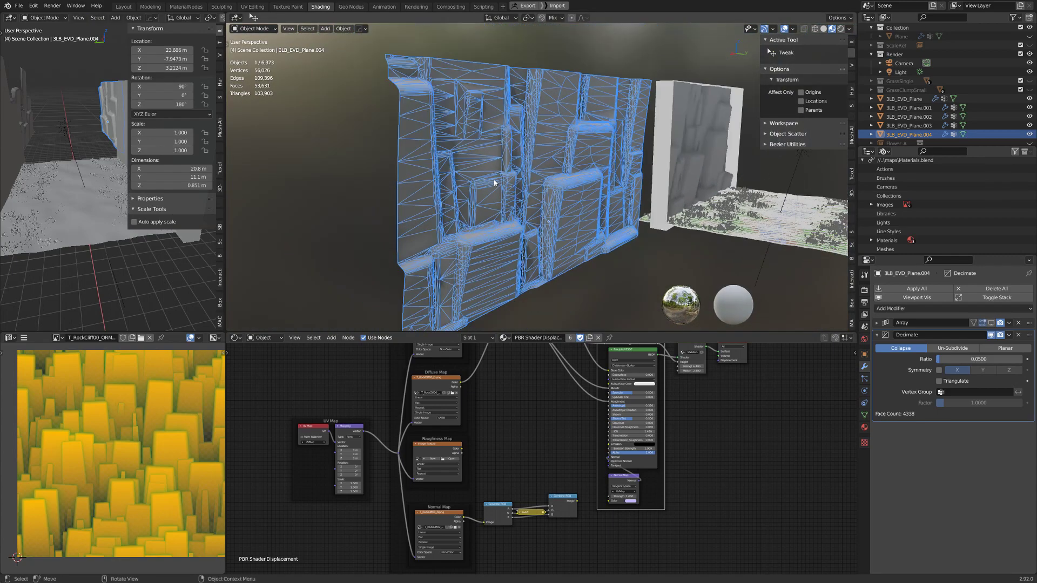
middle_click_drag(571, 178, 513, 176, "shift")
middle_click_drag(513, 177, 461, 176)
key("alt+a")
key("shift+q")
left_click(461, 176)
middle_click_drag(535, 176, 577, 186, "shift")
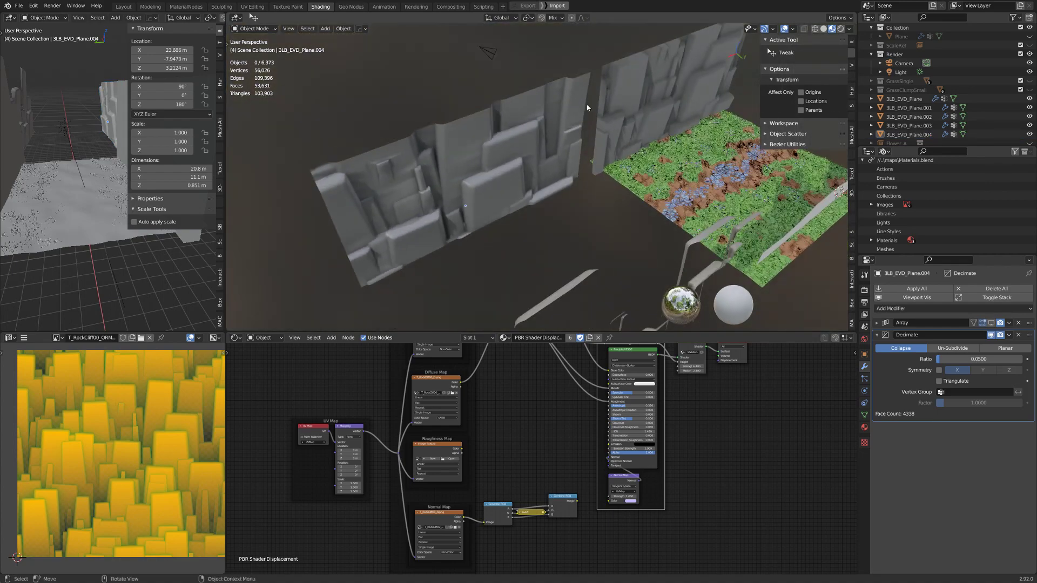
Shift the UVs of the shader-displaced wall 3LB_EVD_Plane.002 across the rock texture and deselect the wall in Object Mode.
middle_click_drag(578, 146, 567, 171, "shift")
left_click(553, 161)
key("Tab")
key("g")
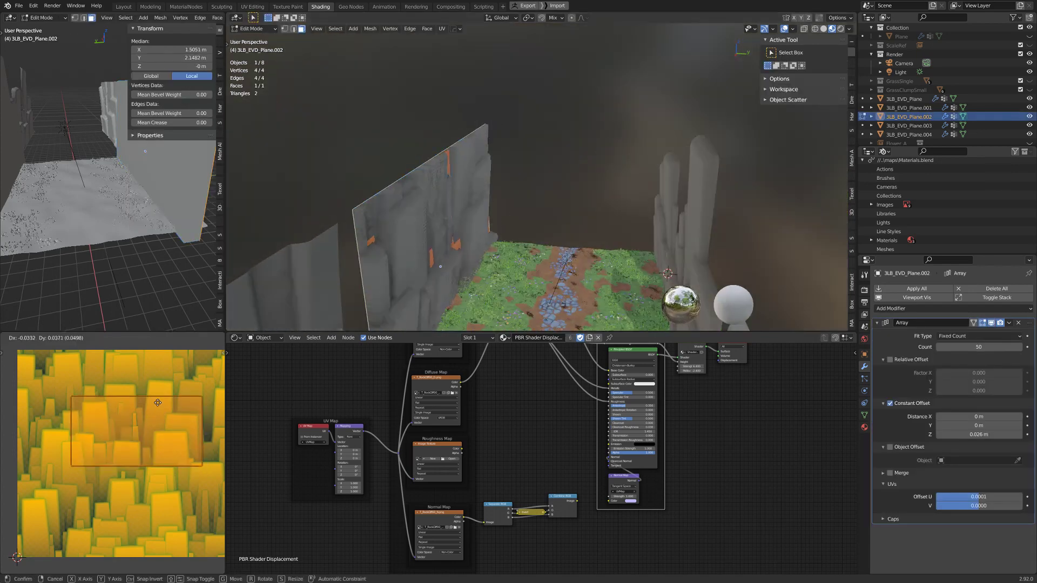
left_click(166, 426)
key("Tab")
middle_click_drag(442, 218, 849, 306)
left_click(544, 173)
Set the shader-displaced wall's Array constant offset Z to 0.03 m and its count to 100.
scroll(537, 156, "up", 4)
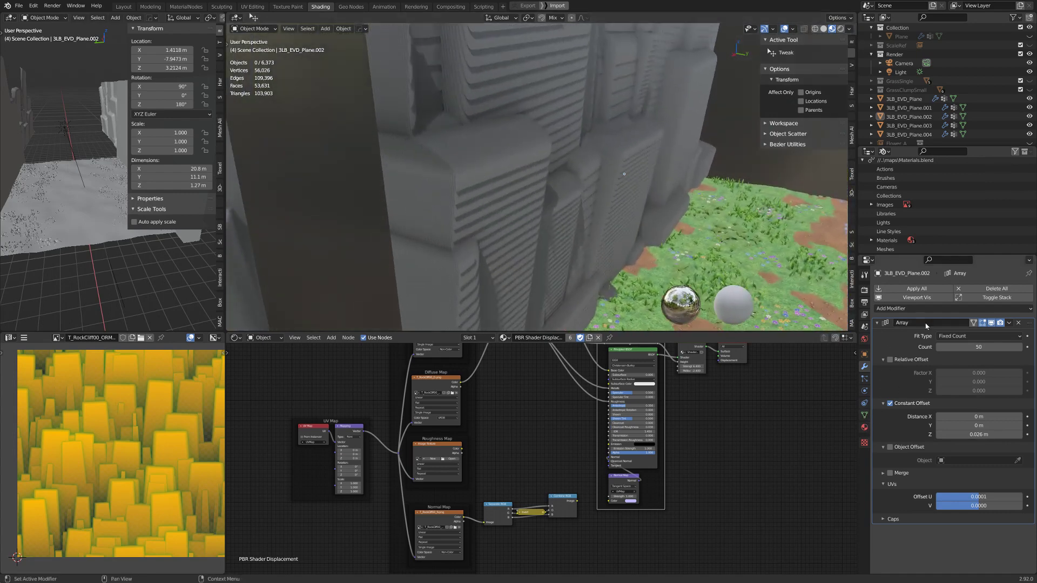
mouse_move(983, 435)
left_mouse_down()
mouse_move(959, 434)
mouse_move(995, 435)
left_mouse_up()
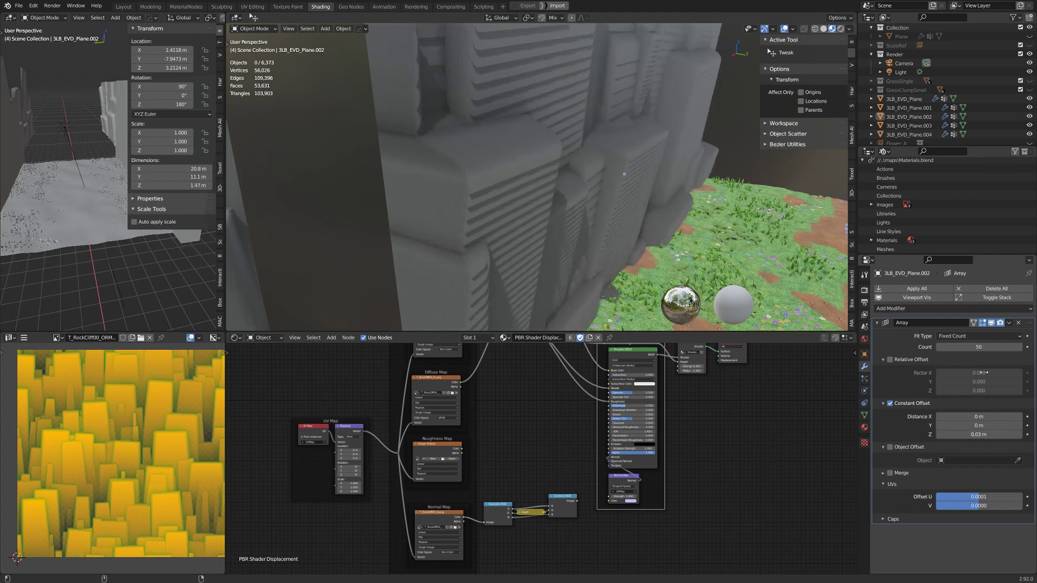
left_click(995, 346)
type("100")
key("Return")
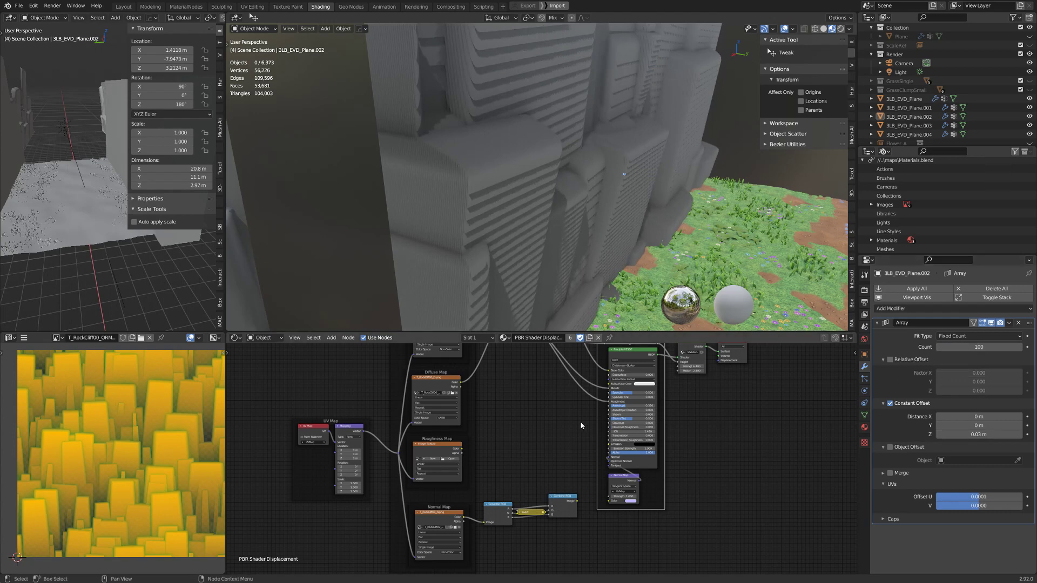
Raise the PBR Shader Displacement material's Strength to about 11.65.
key("Home")
middle_click_drag(672, 456, 659, 457)
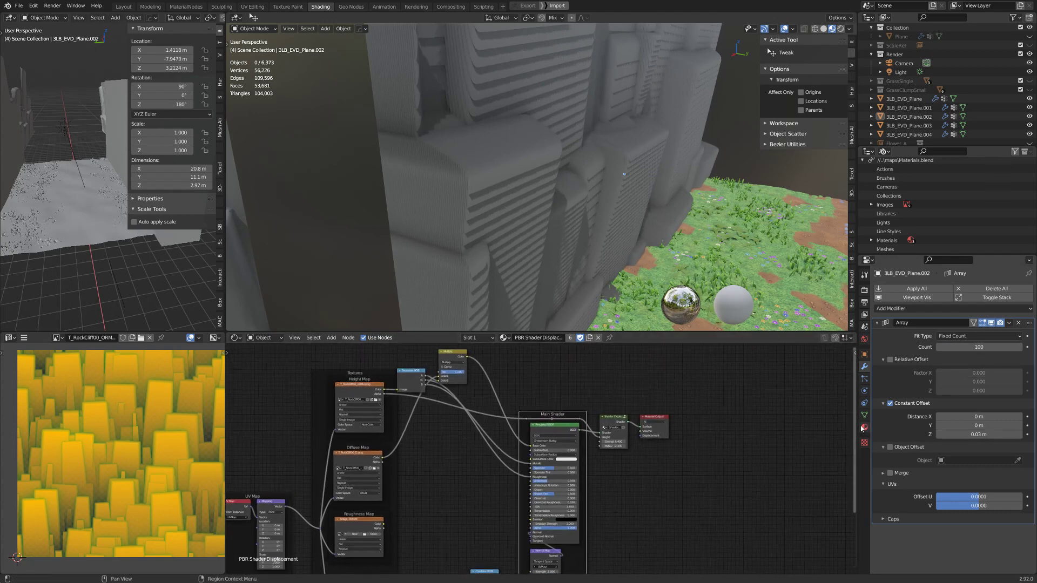
left_click(863, 427)
mouse_move(990, 416)
left_mouse_down()
mouse_move(1028, 416)
mouse_move(997, 416)
left_mouse_up()
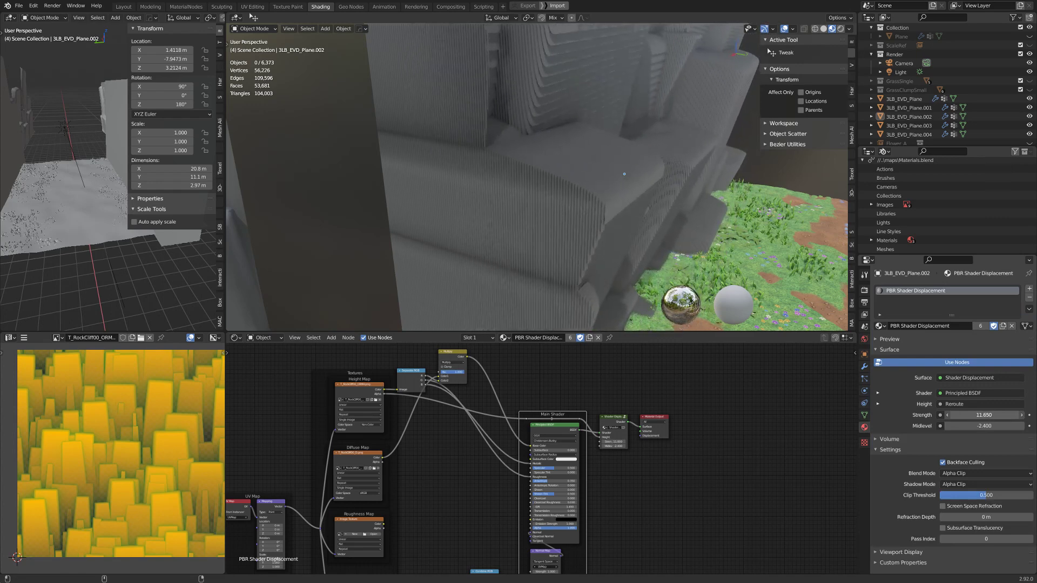
Reduce the shader-displaced wall's Array constant offset Z to 0.015 m.
scroll(721, 206, "down", 2)
middle_click_drag(589, 229, 632, 201)
left_click(864, 368)
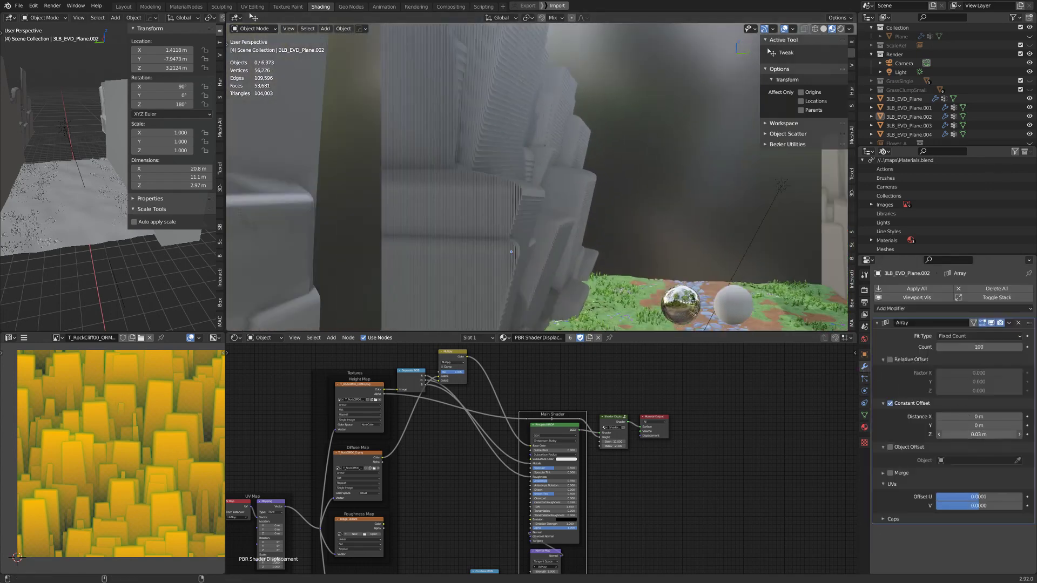
left_click_drag(978, 434, 972, 434)
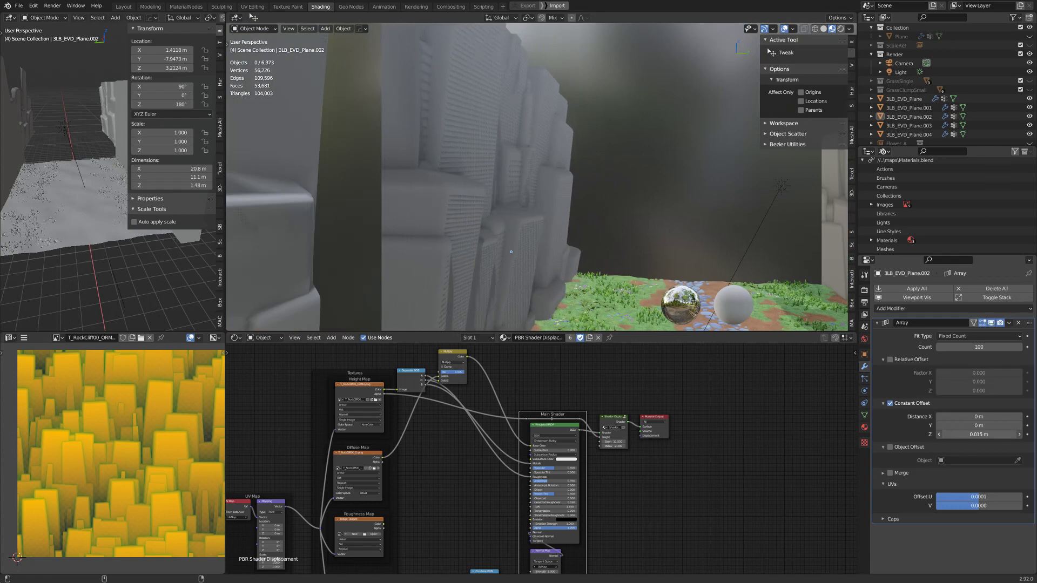
Shift the 100-layer wall's UVs across the rock texture in Edit Mode, and review both cliffs in Object Mode.
middle_click_drag(511, 251, 544, 175)
scroll(621, 178, "down", 4)
key("Tab")
key("g")
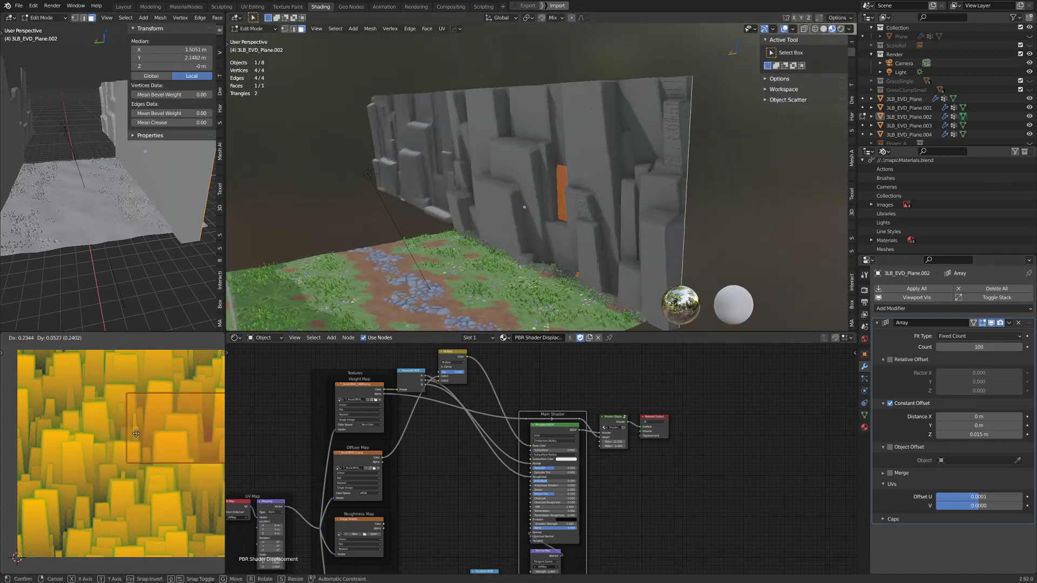
left_click(94, 452)
middle_click_drag(519, 227, 551, 167)
key("Tab")
scroll(562, 225, "down", 2)
scroll(544, 226, "up", 2)
scroll(560, 164, "up", 3)
scroll(526, 180, "down", 5)
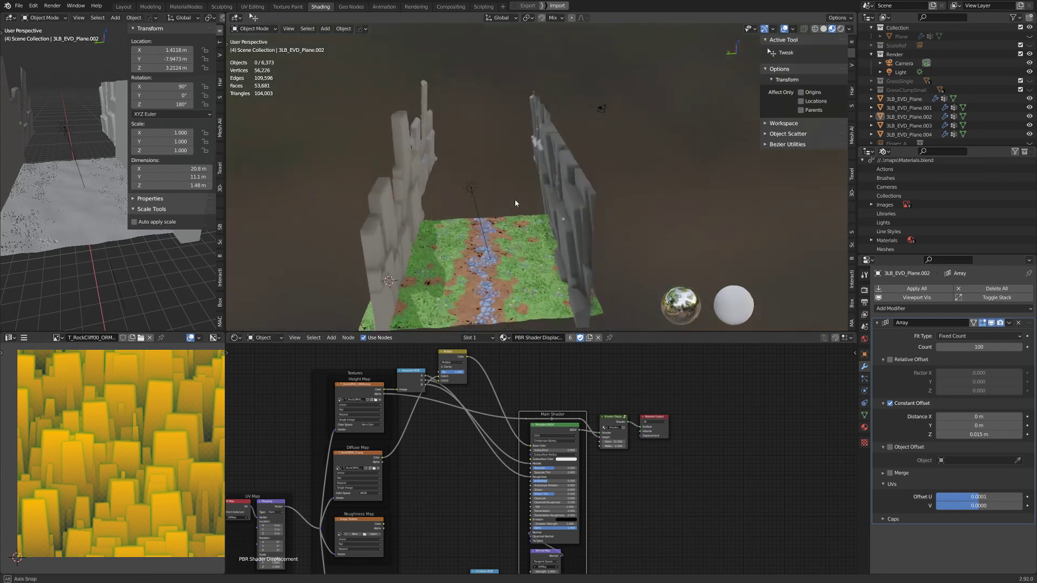